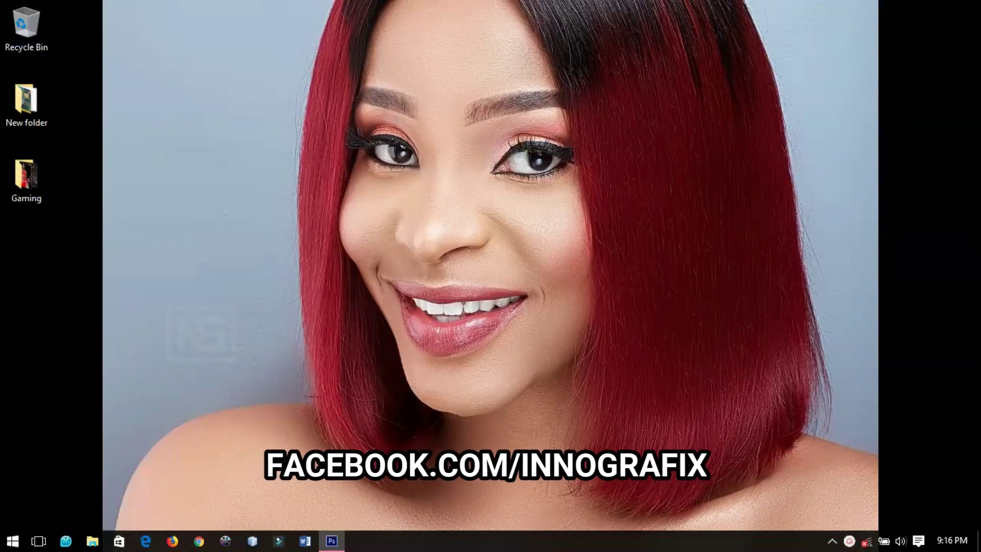
# Switch to Adobe Photoshop CS6 and open the YouTube-Channel-Art-Template image from the Gaming folder
pyautogui.moveTo(332, 540)
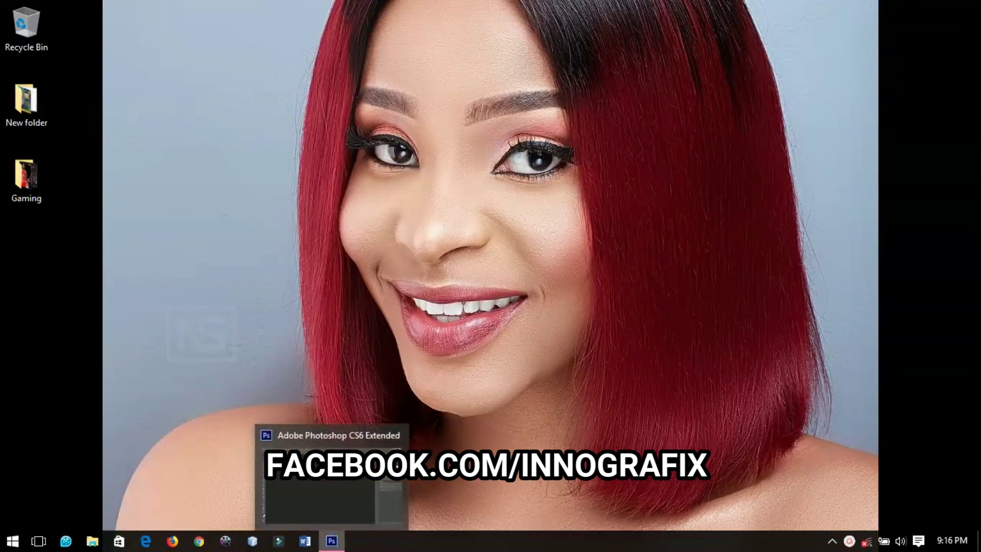
pyautogui.click(324, 479)
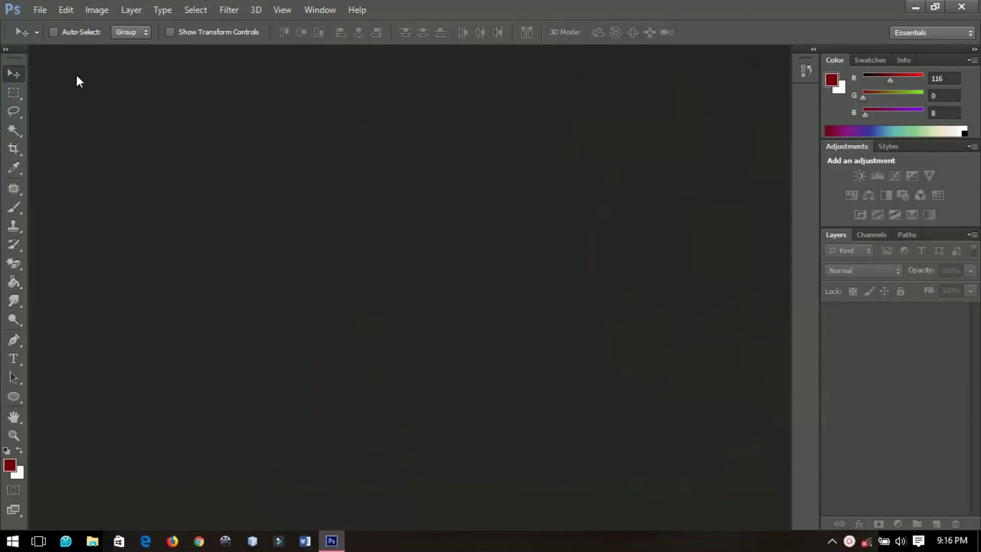
pyautogui.click(42, 11)
pyautogui.click(49, 36)
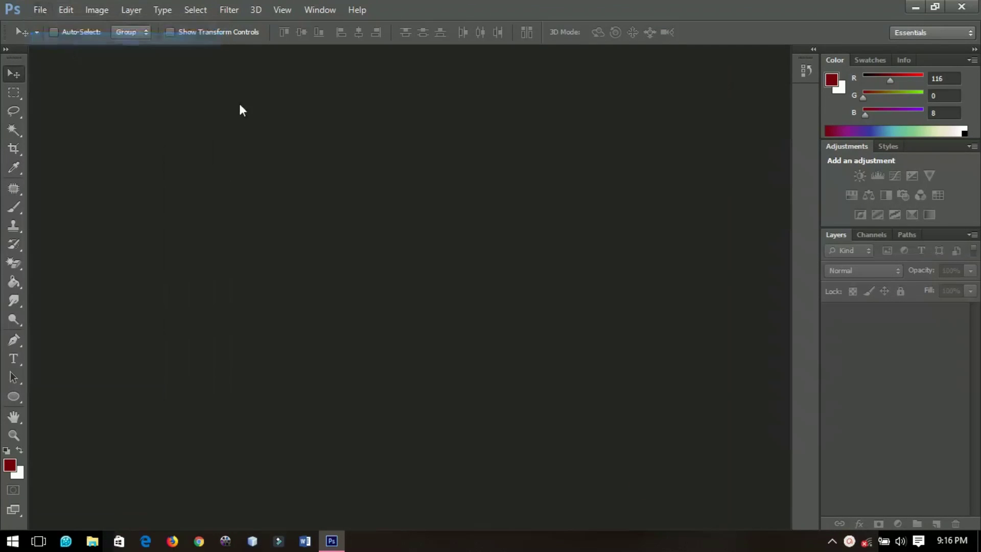
pyautogui.click(464, 289)
pyautogui.click(671, 458)
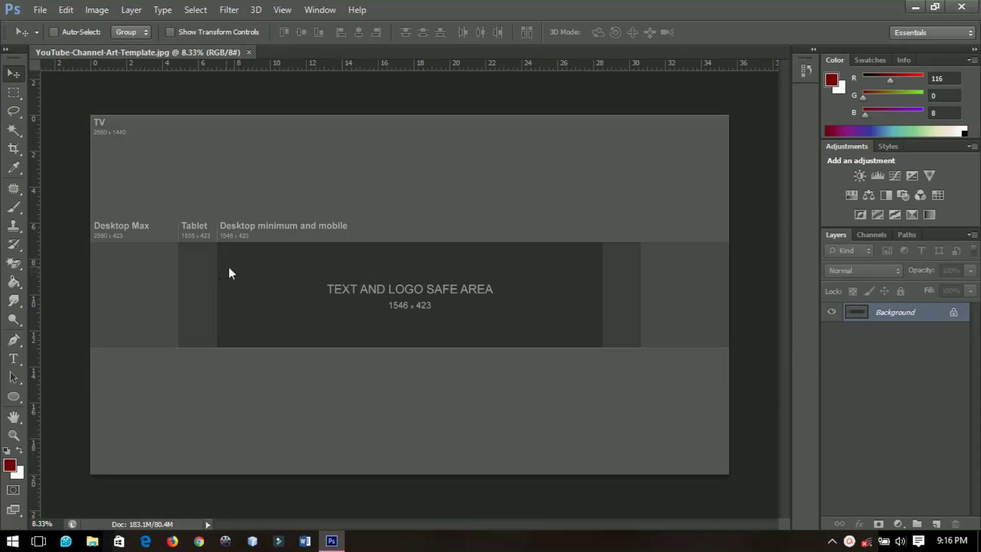
# Draw a rectangle about 10907 by 1752 px over the template's full-width Desktop Max band and fill it with white (ffffff)
pyautogui.click(17, 395)
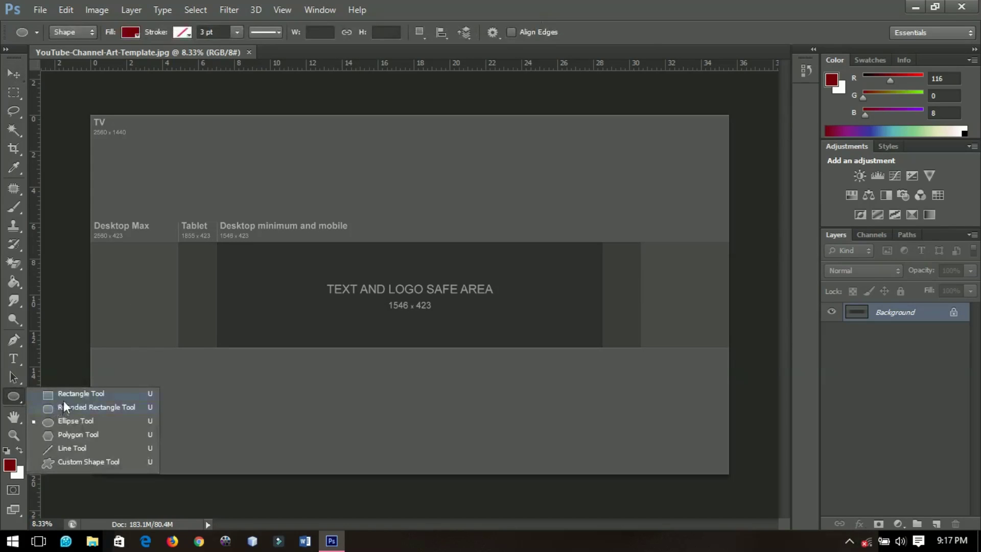
pyautogui.click(65, 395)
pyautogui.moveTo(82, 240); pyautogui.dragTo(731, 345)
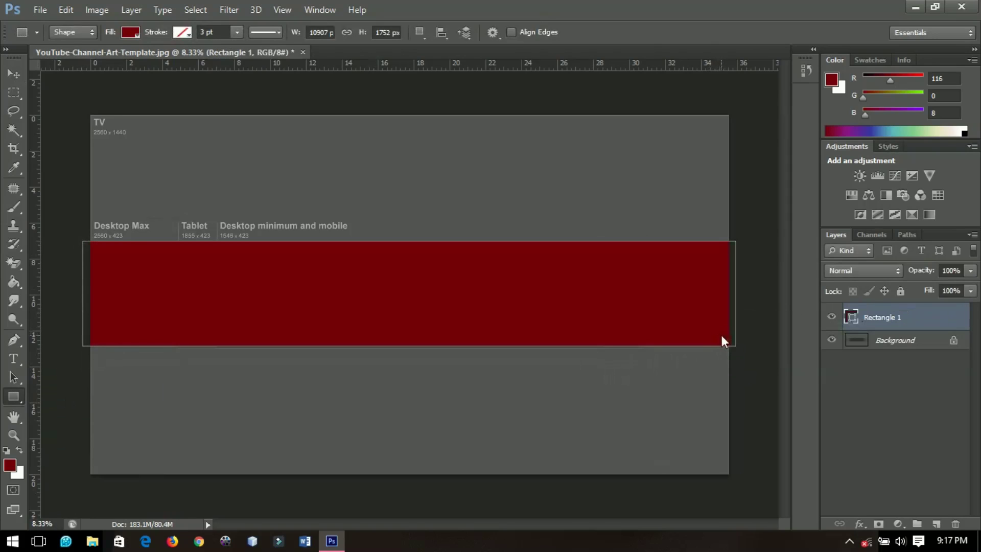
pyautogui.doubleClick(854, 318)
pyautogui.moveTo(700, 342); pyautogui.dragTo(545, 285)
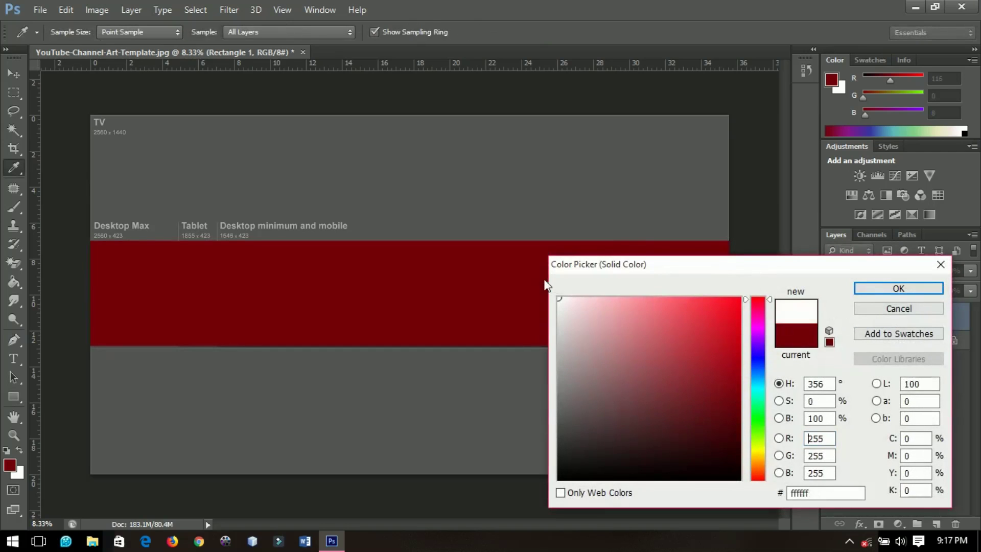
pyautogui.click(897, 288)
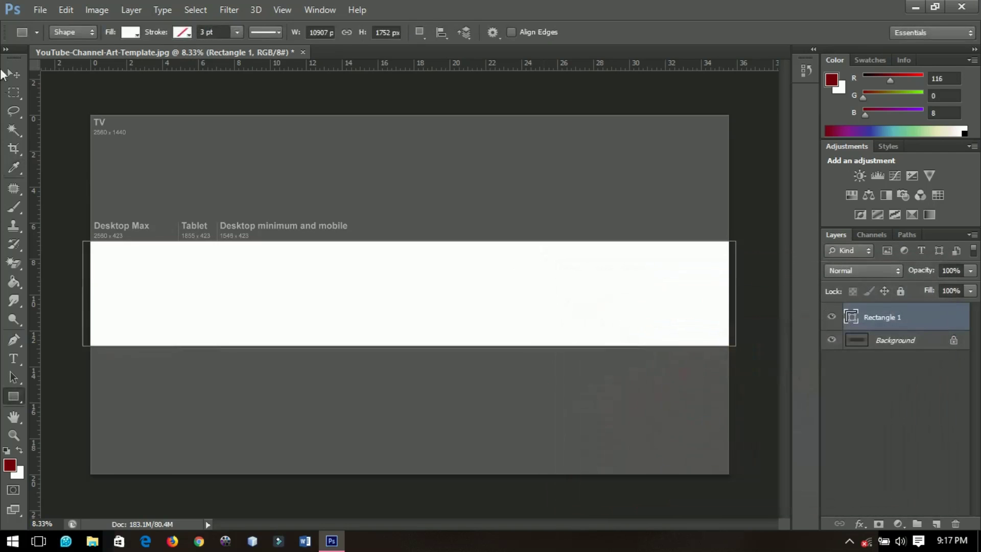
# Nudge the white rectangle slightly down to line up with the template's desktop band
pyautogui.click(8, 80)
pyautogui.press('Down')
pyautogui.press('Down')
pyautogui.press('Down')
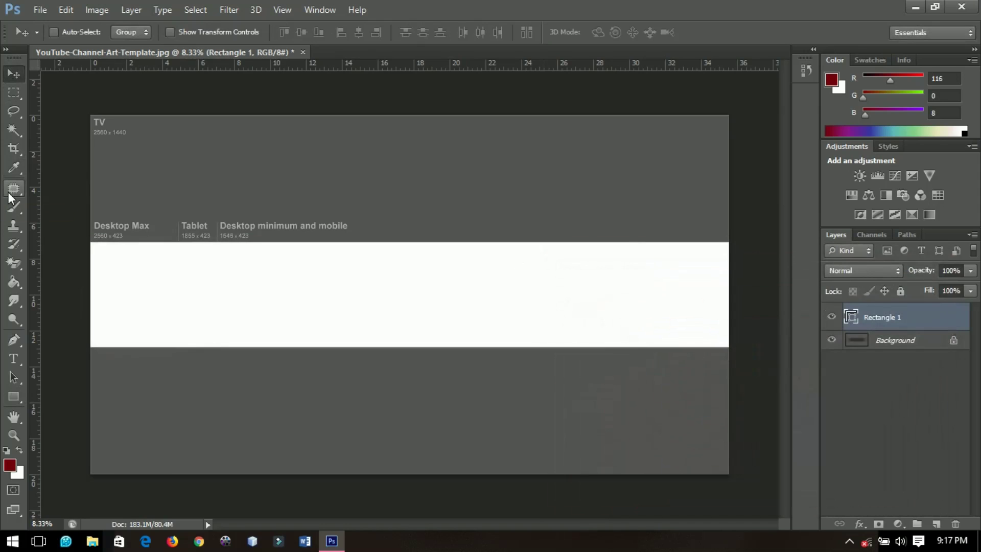
# Convert the Rectangle 1 layer to a smart object and open its contents for editing
pyautogui.rightClick(877, 312)
pyautogui.click(658, 155)
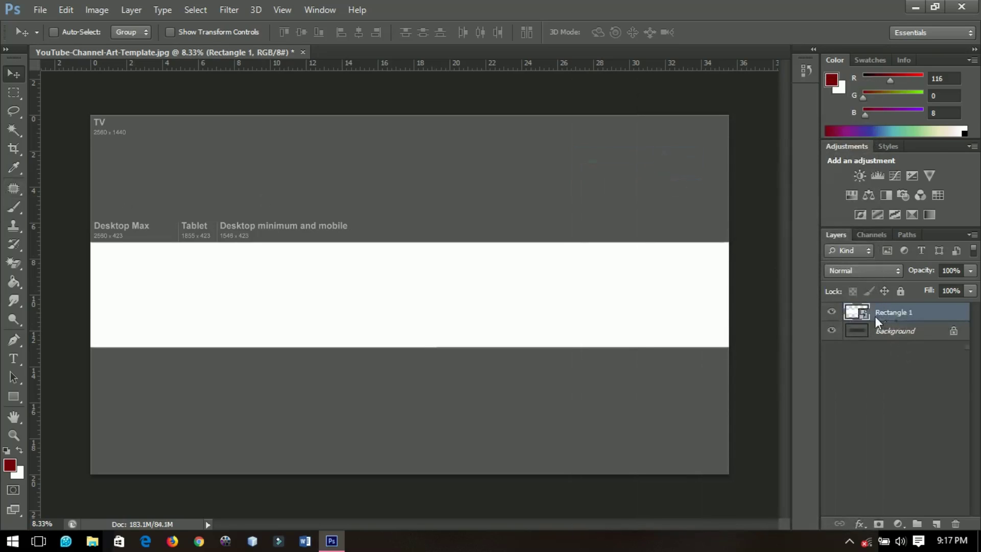
pyautogui.doubleClick(865, 315)
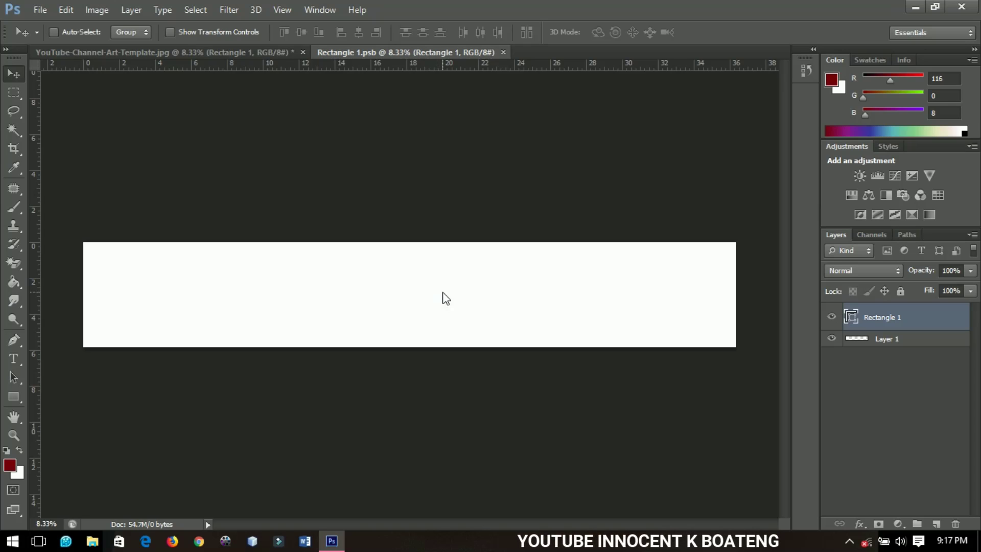
# Open the jazz-rookie-mitchell image from the Gaming folder
pyautogui.click(38, 11)
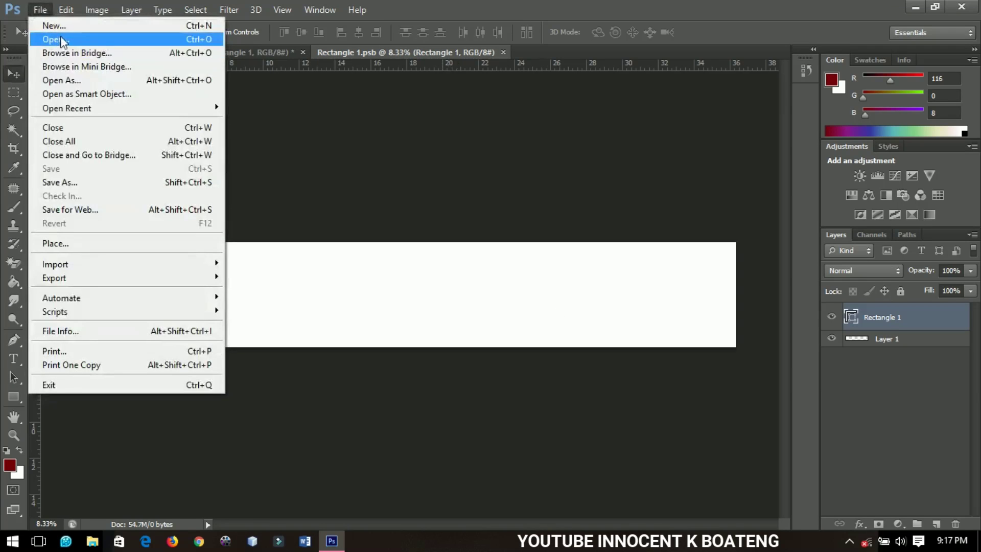
pyautogui.click(60, 40)
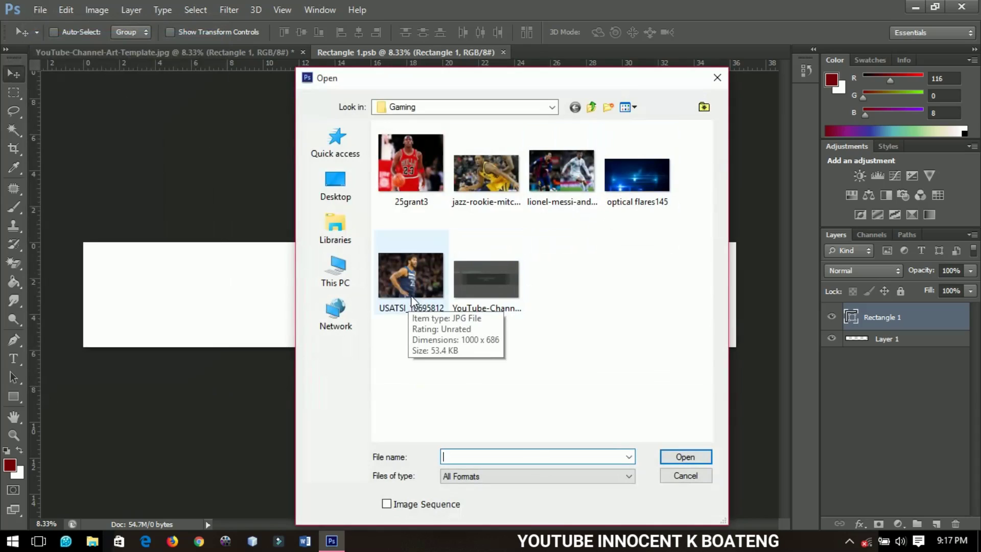
pyautogui.click(496, 176)
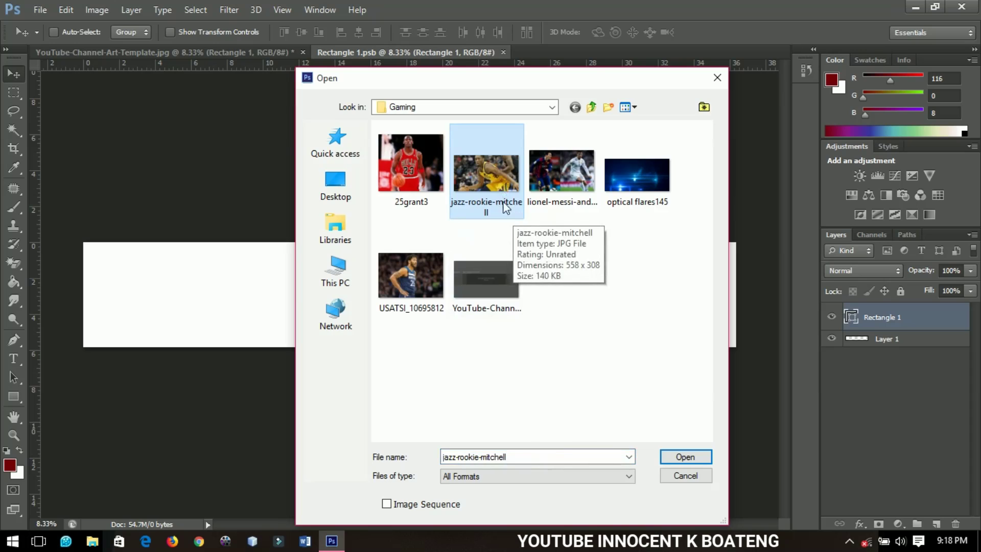
pyautogui.doubleClick(497, 181)
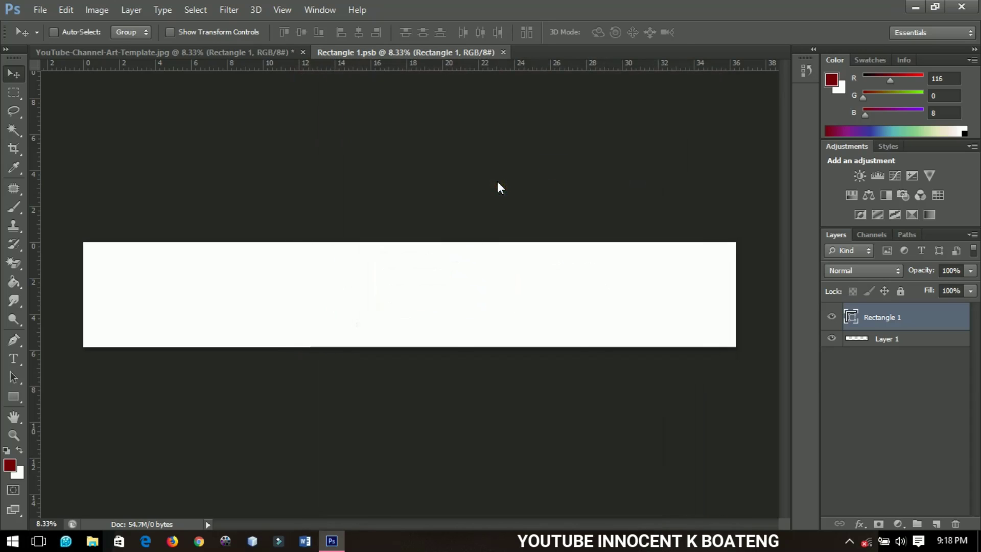
# Turn the photo's locked background into a regular layer and copy it into the Rectangle 1.psb document
pyautogui.doubleClick(897, 308)
pyautogui.click(606, 179)
pyautogui.moveTo(548, 265); pyautogui.dragTo(420, 339)
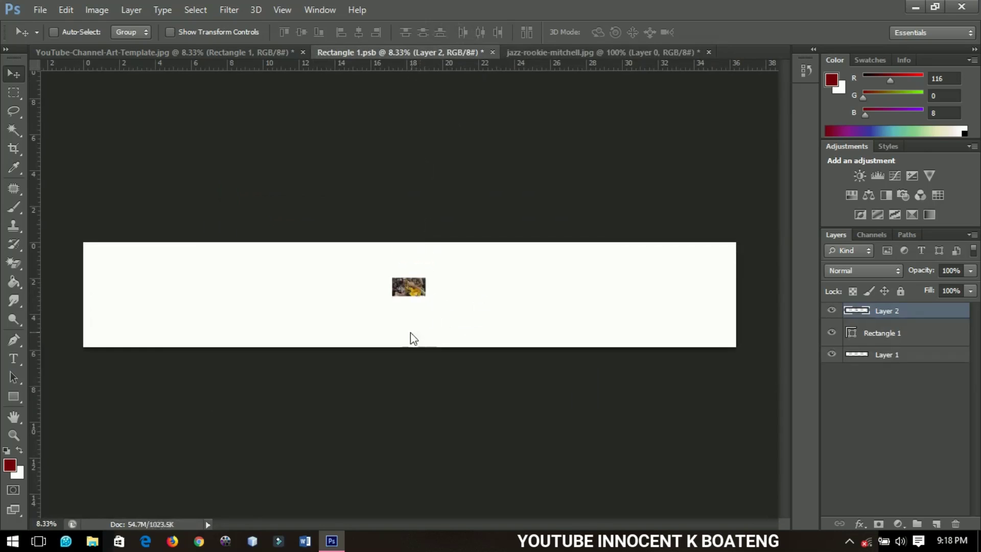
# Scale the basketball photo up to about 2069% so it covers the whole banner, and adjust its position
pyautogui.hotkey('ctrl', 't')
pyautogui.moveTo(429, 304); pyautogui.dragTo(776, 433)
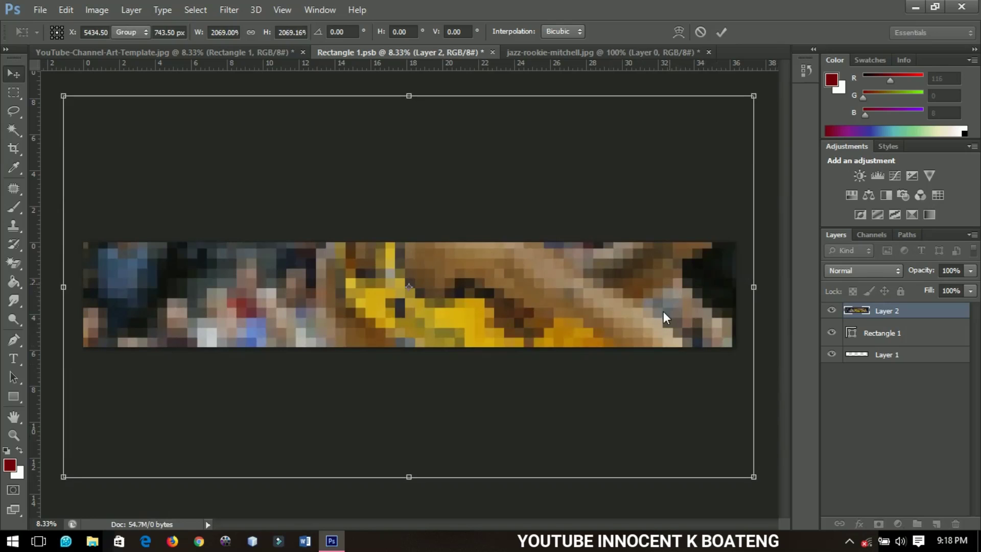
pyautogui.press('Return')
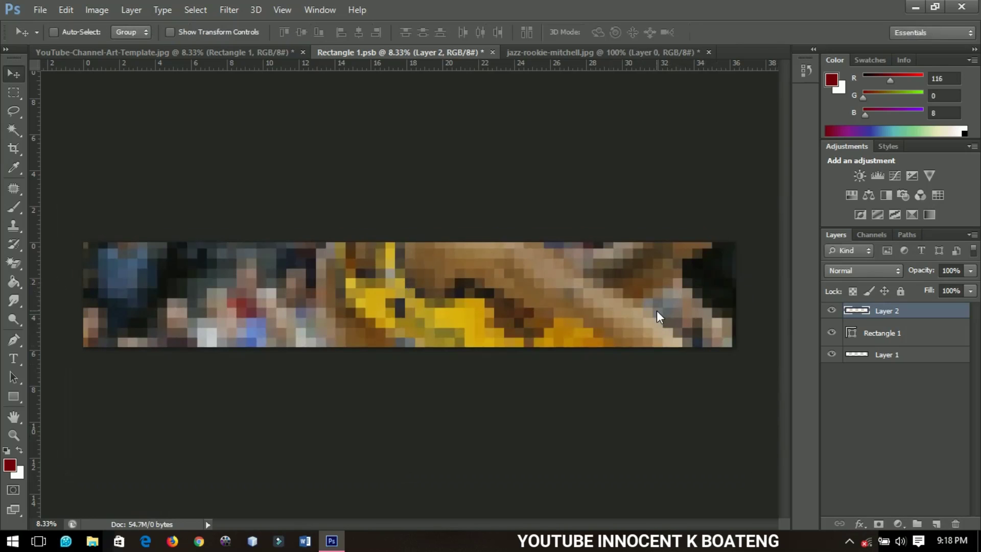
pyautogui.moveTo(572, 301)
pyautogui.mouseDown()
pyautogui.moveTo(582, 347)
pyautogui.moveTo(565, 291)
pyautogui.moveTo(573, 303)
pyautogui.mouseUp()
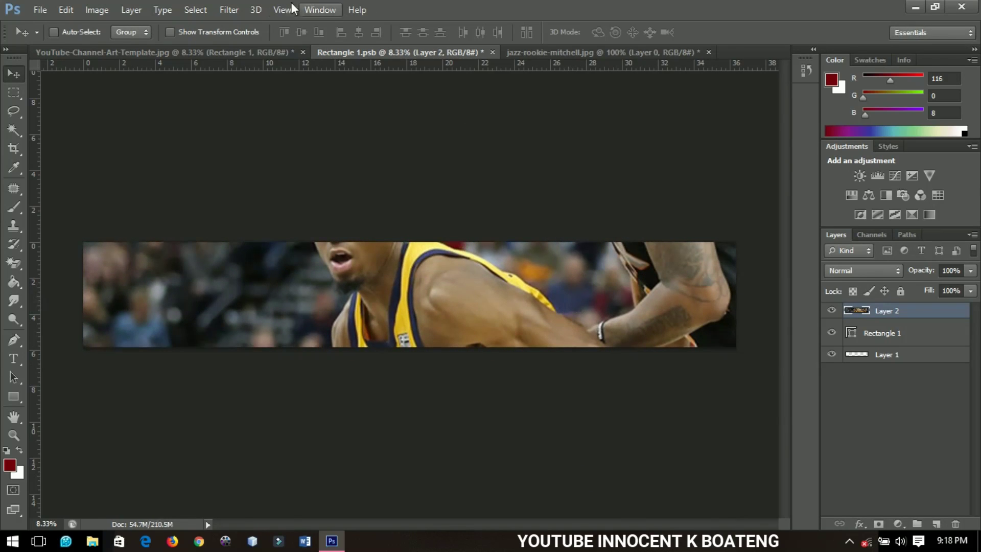
# Apply a Gaussian Blur with a 94.9-pixel radius to the basketball photo layer
pyautogui.click(239, 11)
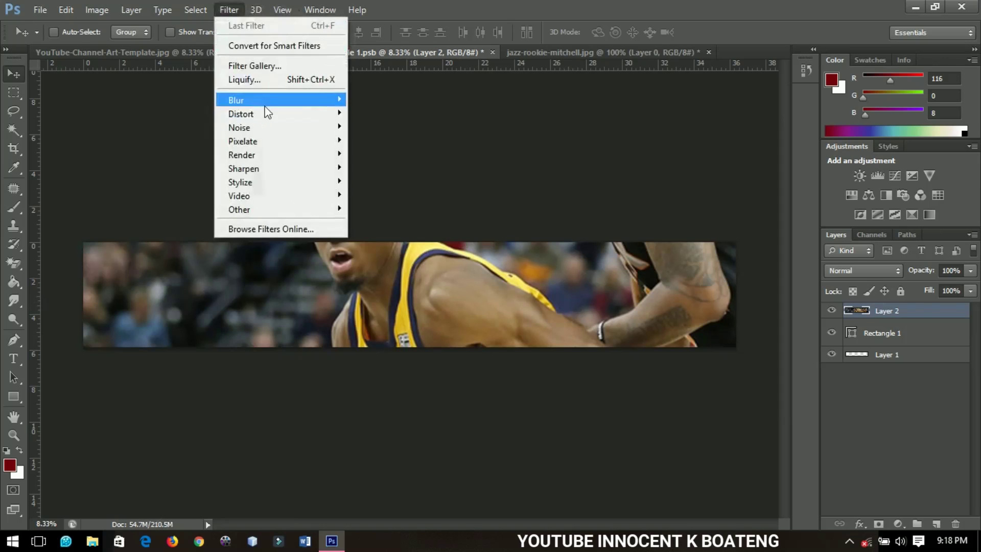
pyautogui.moveTo(265, 105)
pyautogui.click(411, 195)
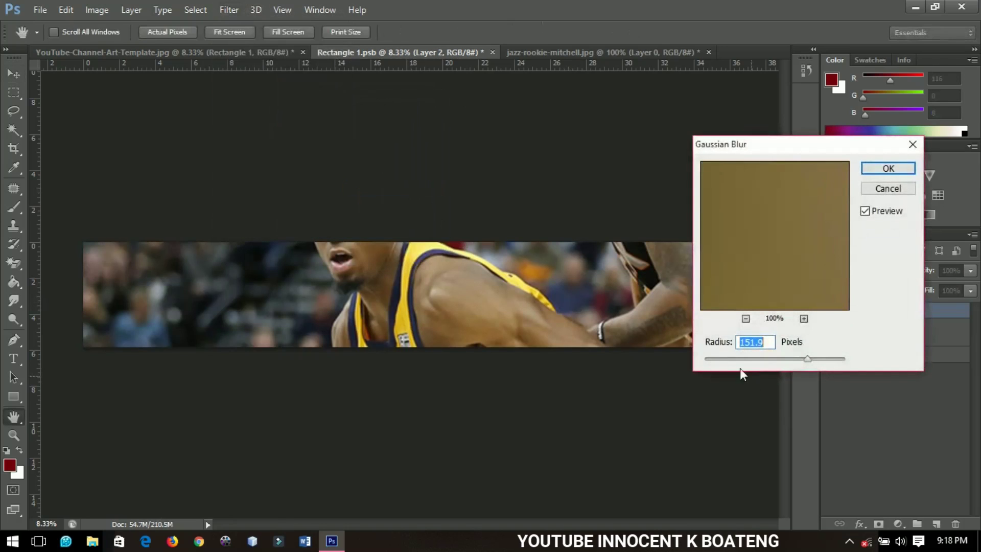
pyautogui.moveTo(747, 359); pyautogui.dragTo(793, 359)
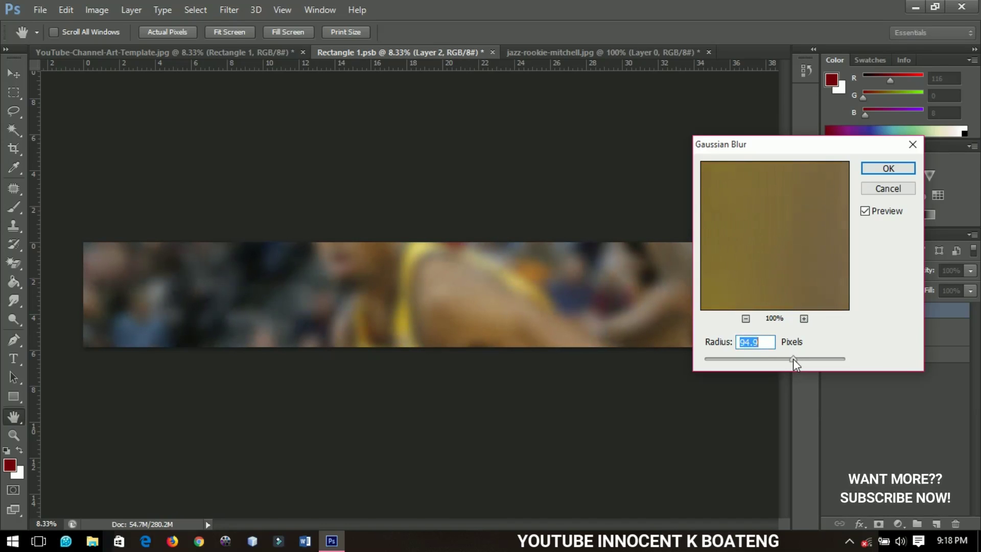
pyautogui.click(902, 170)
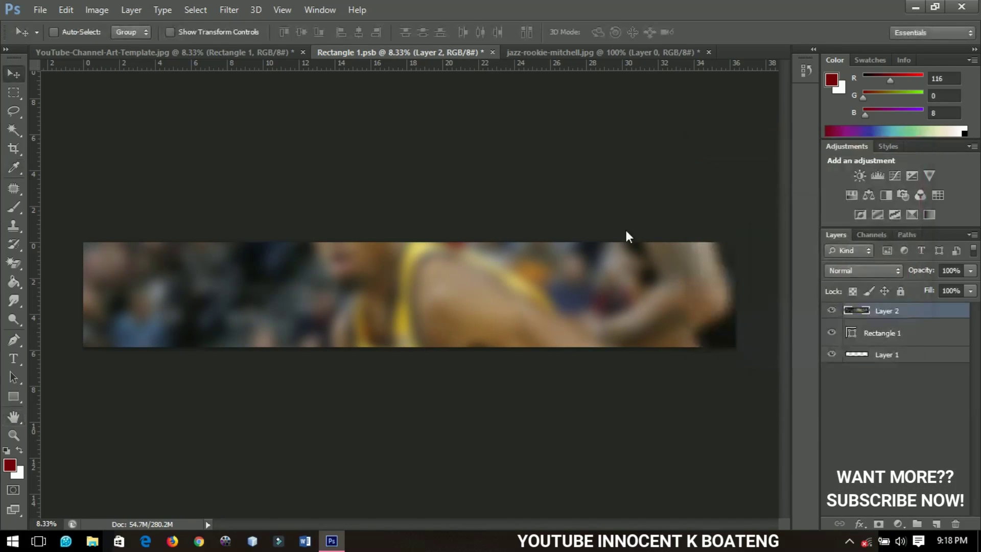
# Close the jazz-rookie-mitchell.jpg document without saving it
pyautogui.click(672, 46)
pyautogui.click(709, 52)
pyautogui.click(493, 214)
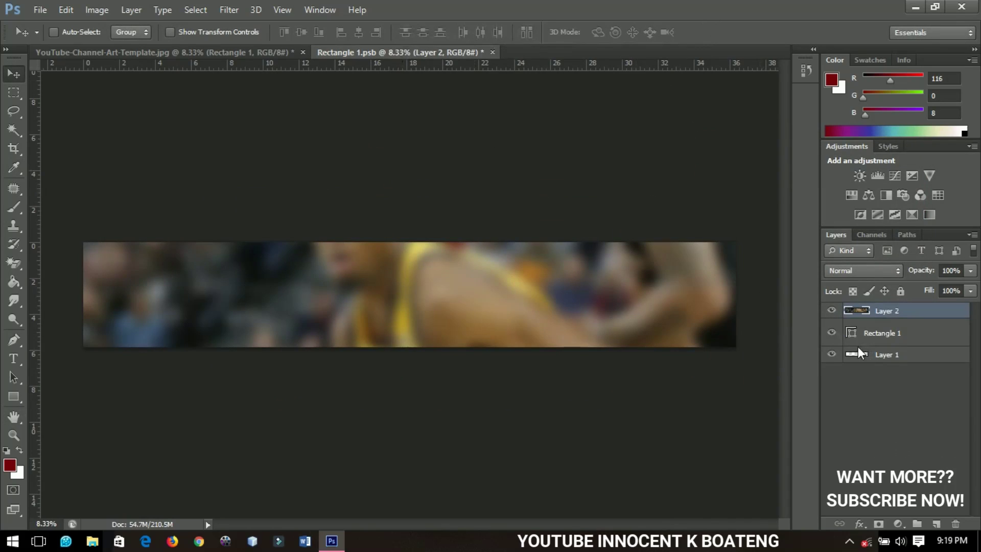
# Raise the blurred photo layer's saturation to +29 with Hue/Saturation
pyautogui.hotkey('ctrl', 'u')
pyautogui.moveTo(667, 331); pyautogui.dragTo(685, 334)
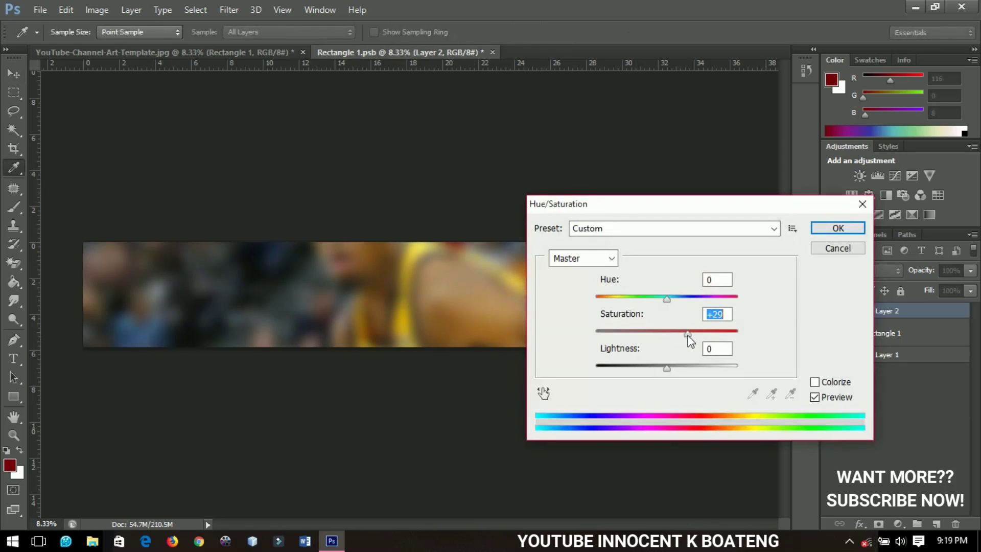
pyautogui.click(838, 229)
pyautogui.press('v')
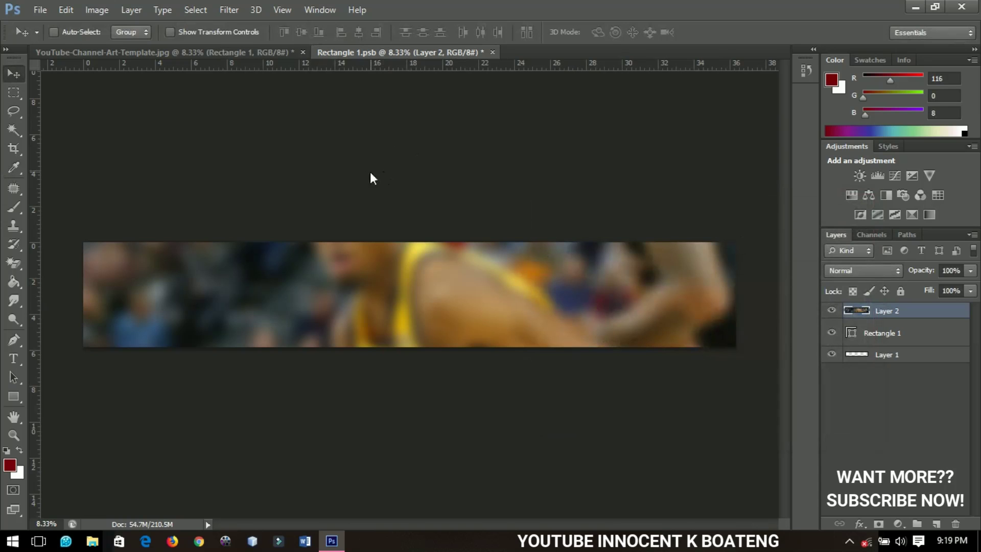
pyautogui.click(41, 9)
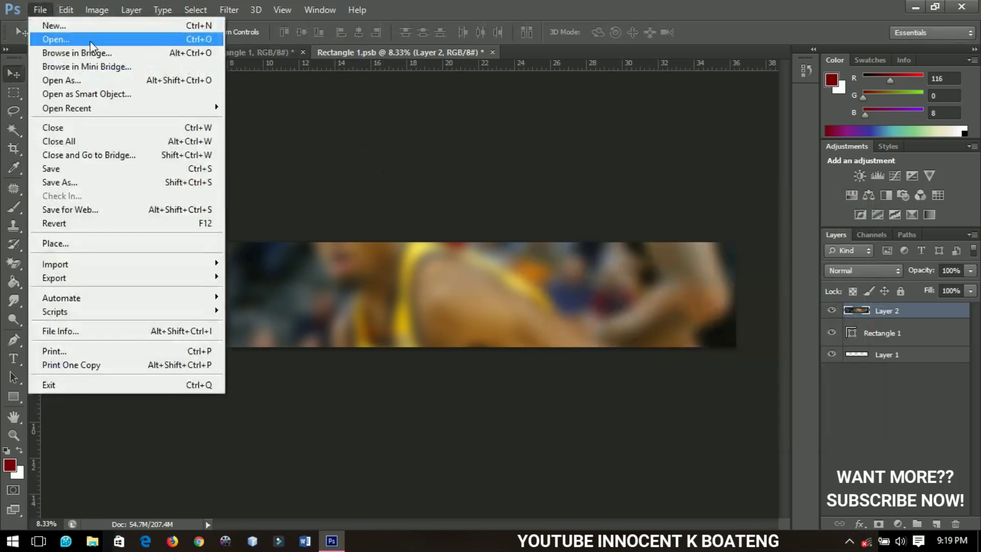
pyautogui.click(46, 37)
pyautogui.click(408, 276)
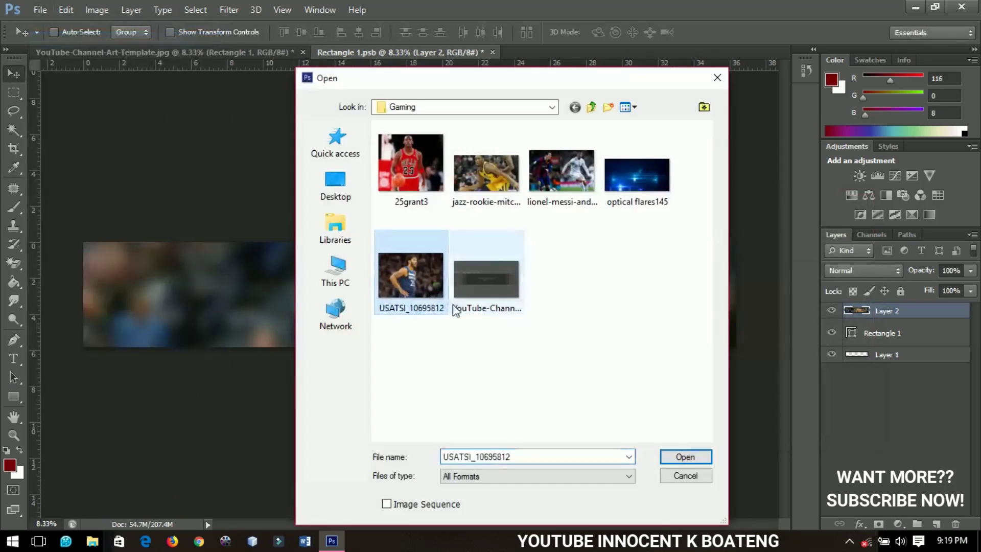
pyautogui.click(700, 480)
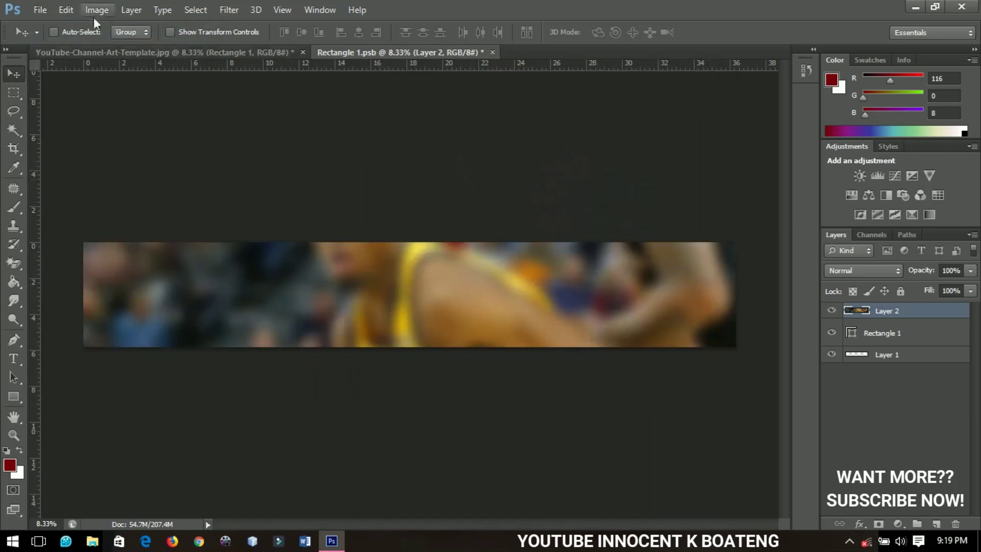
# Place the USATSI_10695812 image into the banner and move it to the banner's left end
pyautogui.click(41, 10)
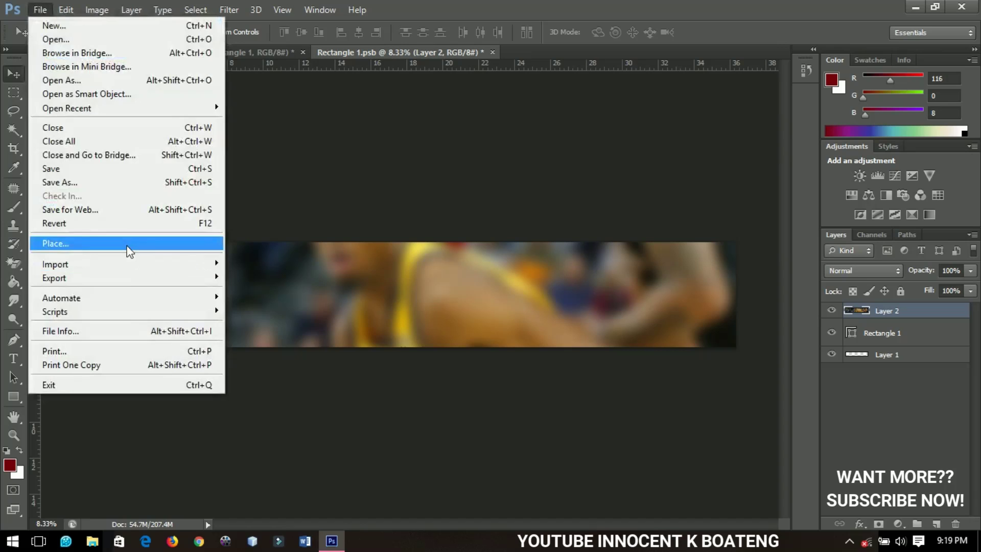
pyautogui.click(128, 245)
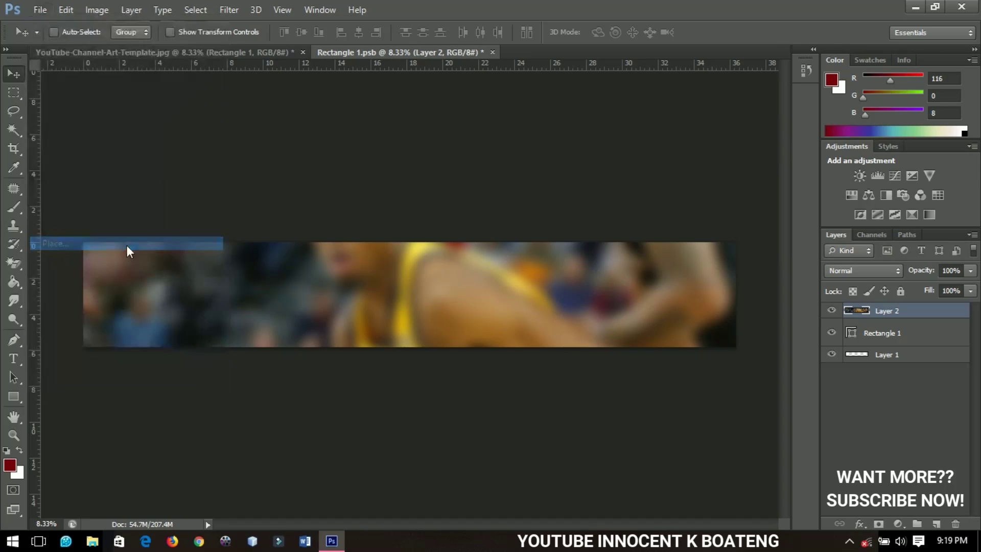
pyautogui.click(419, 265)
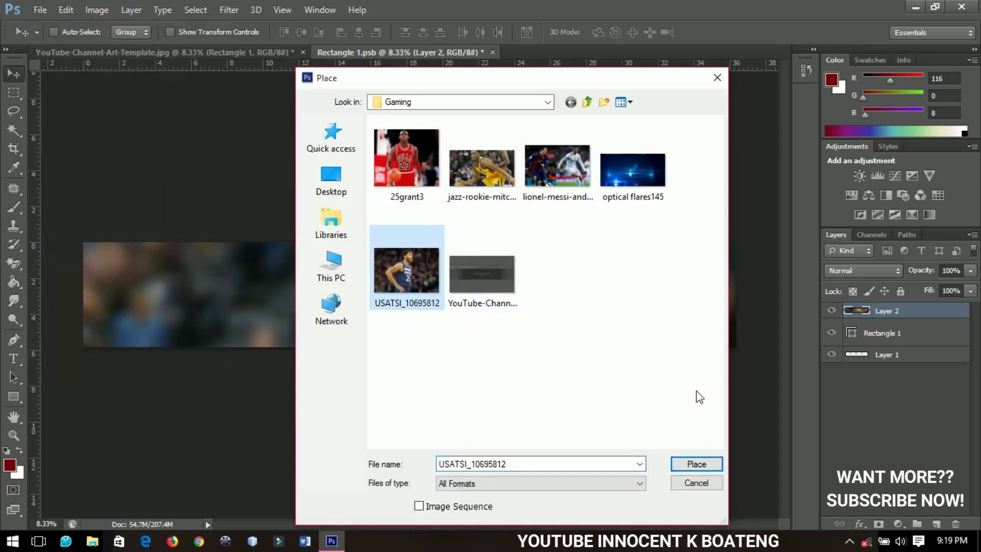
pyautogui.click(688, 460)
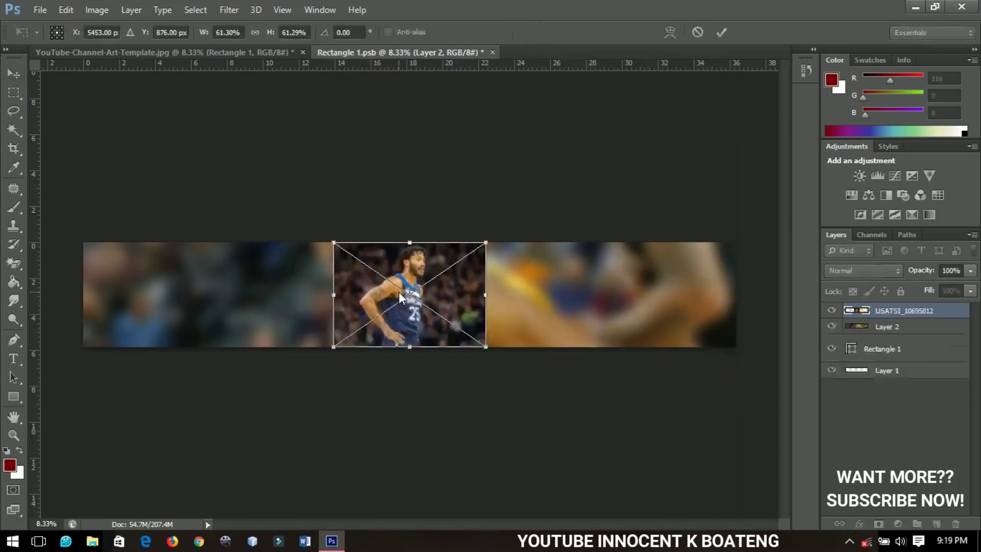
pyautogui.press('Return')
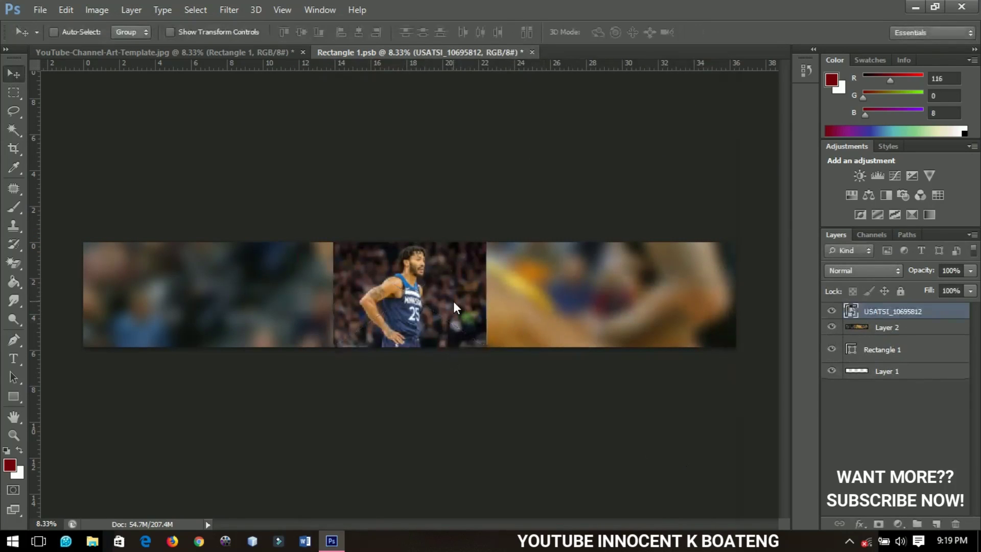
pyautogui.moveTo(454, 301); pyautogui.dragTo(173, 300)
# Rasterize the USATSI_10695812 layer and delete a rectangular strip along its right side, beside the player
pyautogui.rightClick(888, 308)
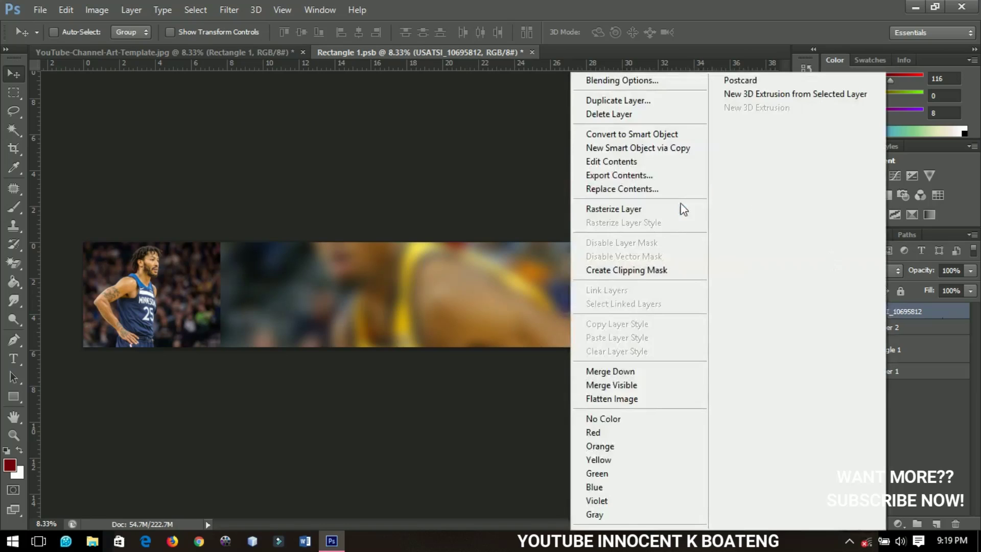
pyautogui.click(656, 210)
pyautogui.click(15, 92)
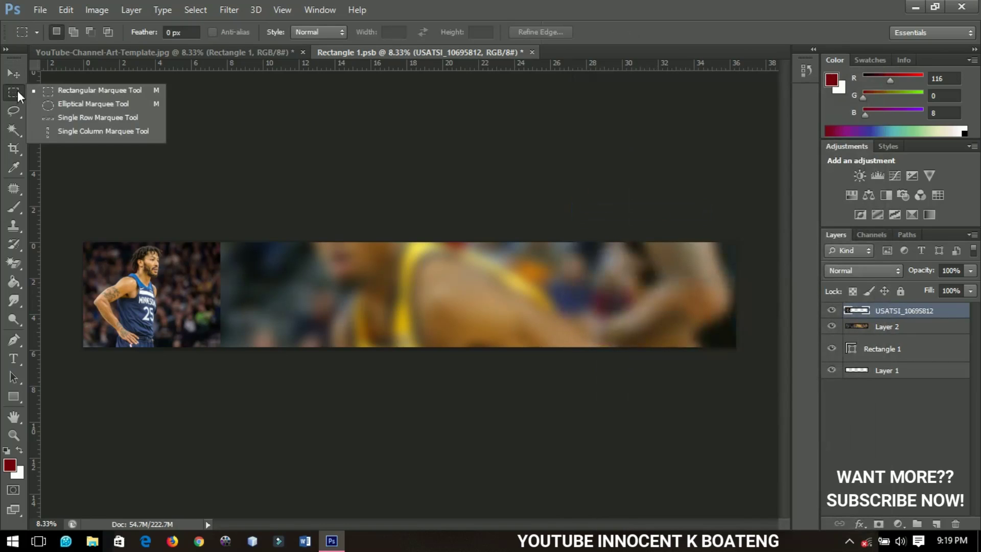
pyautogui.click(94, 93)
pyautogui.moveTo(220, 242); pyautogui.dragTo(320, 401)
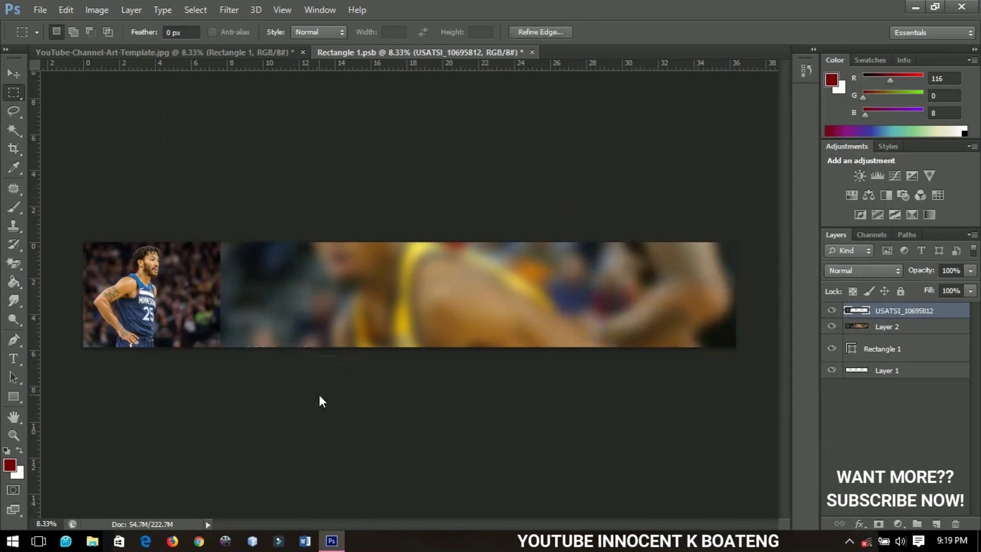
pyautogui.press('Delete')
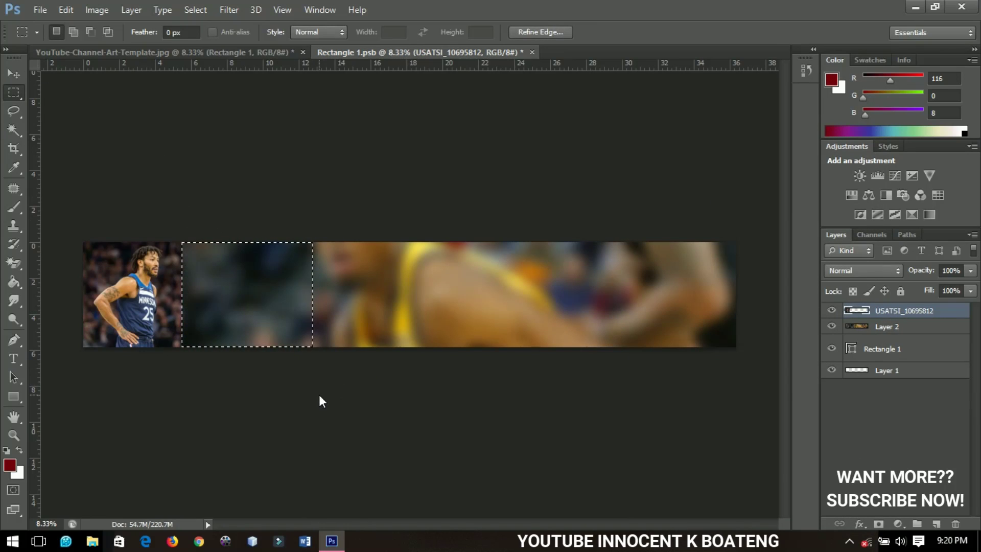
pyautogui.hotkey('ctrl', 'd')
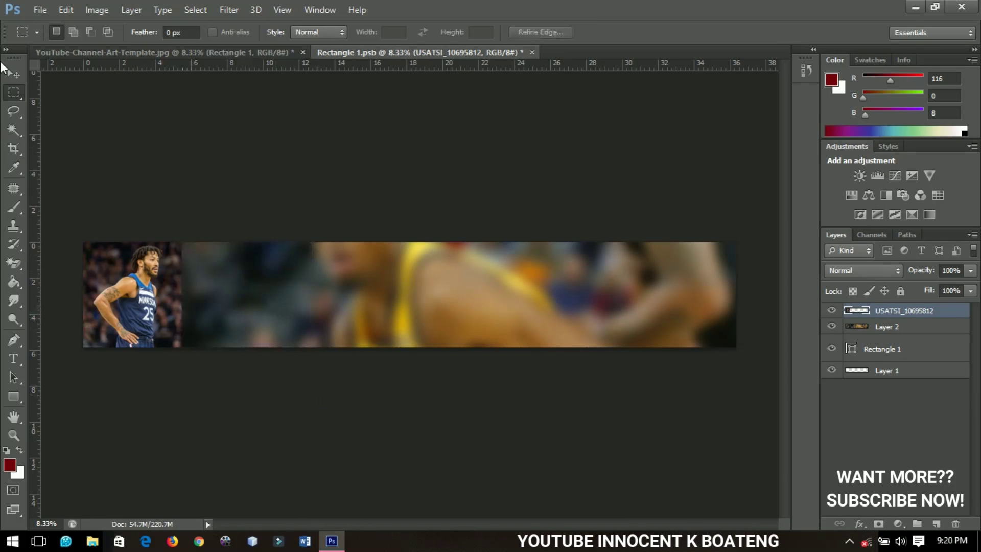
# Nudge the trimmed basketball player image slightly to the right
pyautogui.click(14, 74)
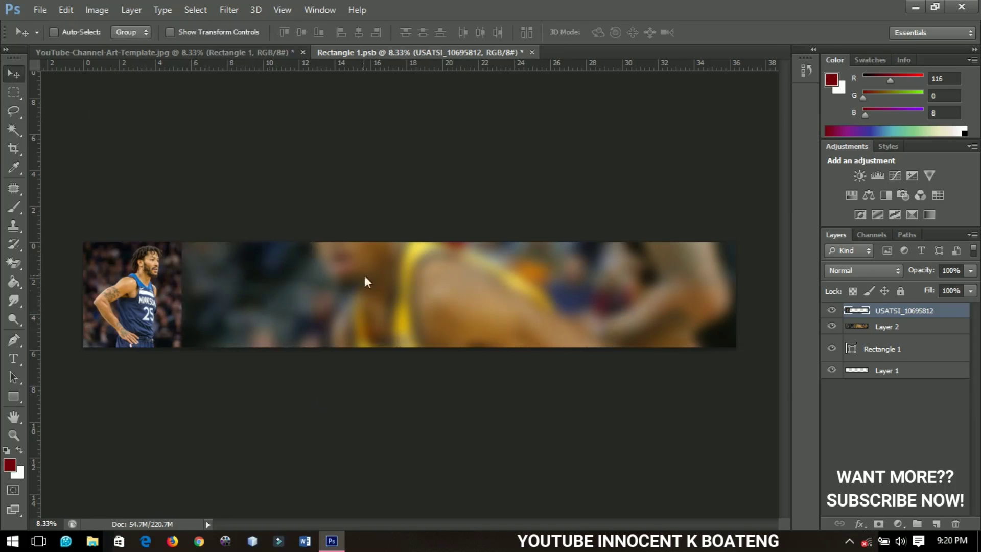
pyautogui.hotkey('shift', 'Right')
pyautogui.hotkey('shift', 'Right')
pyautogui.hotkey('shift', 'Right')
pyautogui.hotkey('shift', 'Right')
pyautogui.hotkey('shift', 'Right')
pyautogui.hotkey('shift', 'Right')
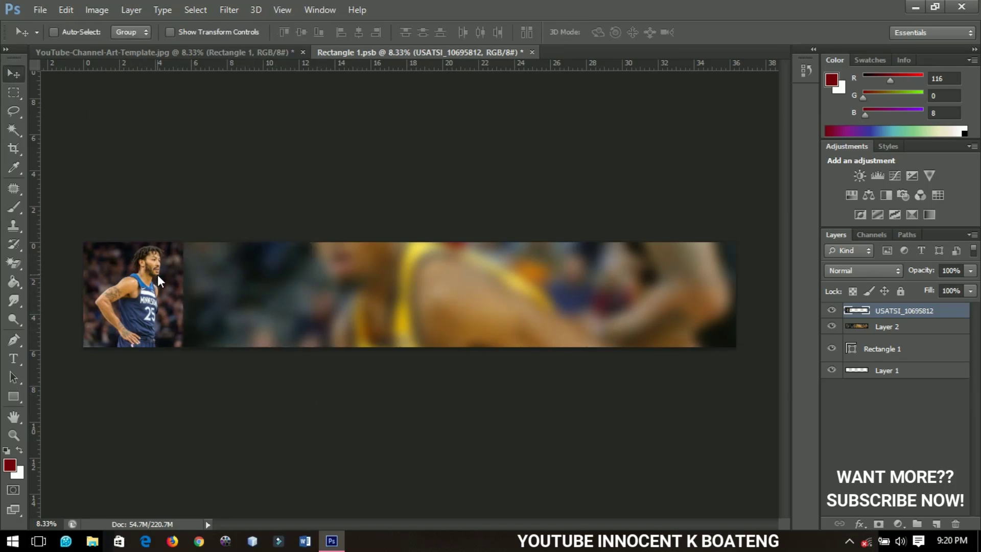
# Draw a vertical rectangle about 109 by 2520 px over the player image's right edge and fill it white (ffffff)
pyautogui.click(8, 399)
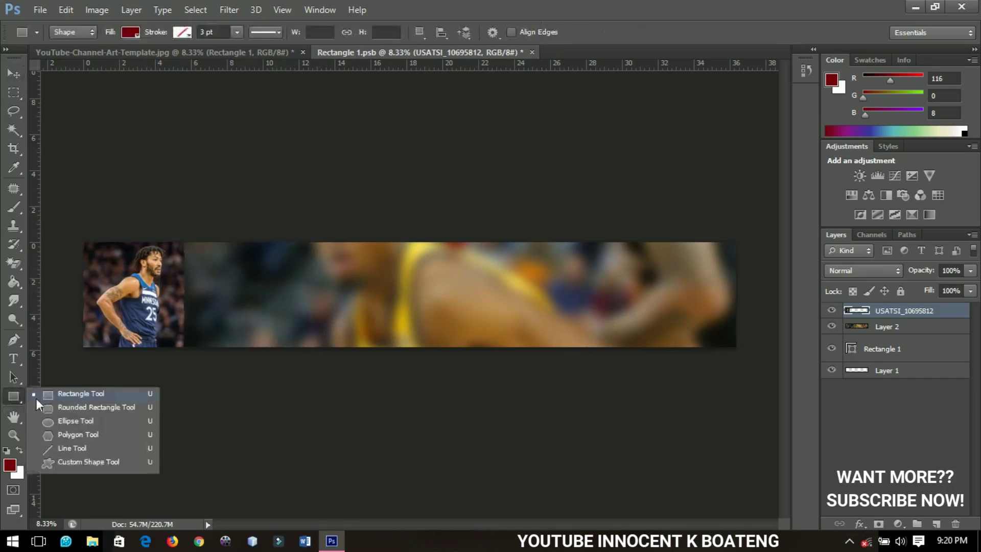
pyautogui.click(71, 394)
pyautogui.moveTo(181, 225); pyautogui.dragTo(186, 375)
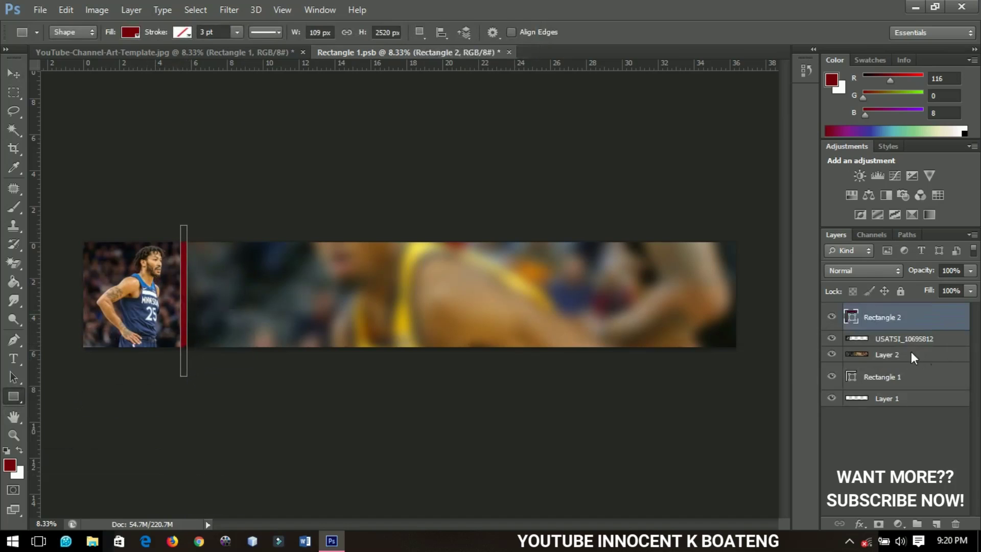
pyautogui.doubleClick(851, 320)
pyautogui.click(560, 299)
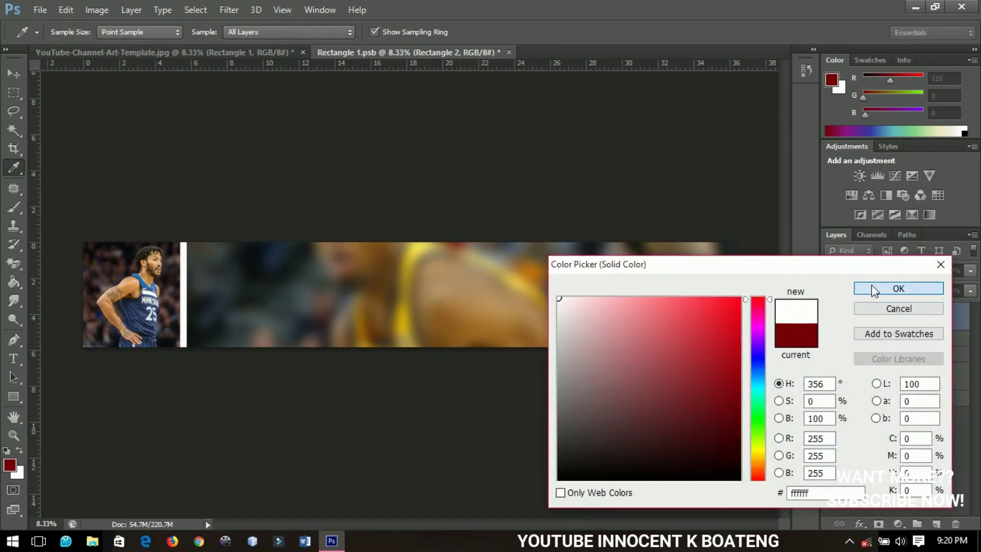
pyautogui.click(872, 288)
# Nudge the white vertical bar right so it sits against the player image's right edge
pyautogui.click(8, 77)
pyautogui.hotkey('shift', 'Right')
pyautogui.hotkey('shift', 'Right')
pyautogui.hotkey('shift', 'Right')
pyautogui.hotkey('shift', 'Right')
pyautogui.hotkey('shift', 'Right')
pyautogui.hotkey('shift', 'Right')
pyautogui.hotkey('shift', 'Right')
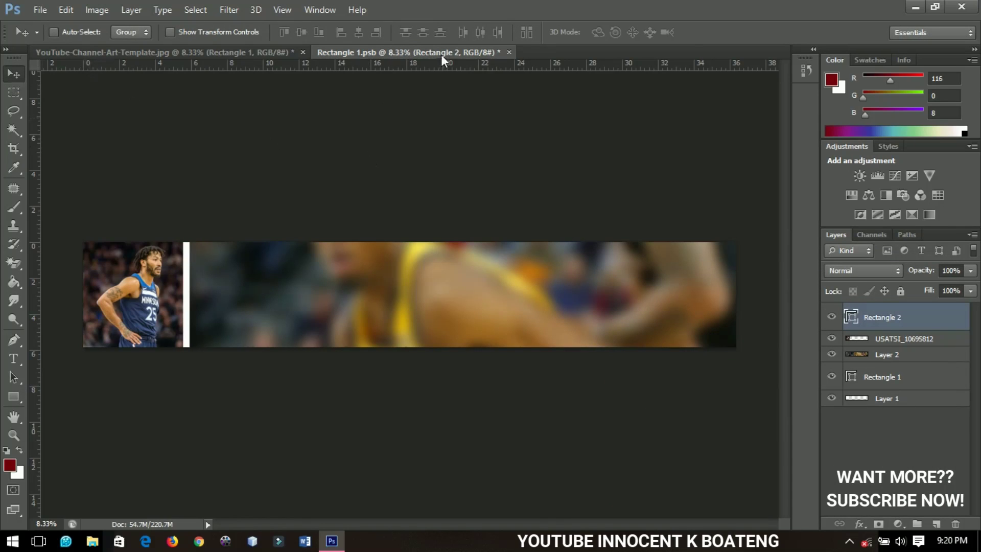
# Open the lionel-messi-and-cristiano-ronaldo image and convert its Background into a regular layer
pyautogui.click(40, 10)
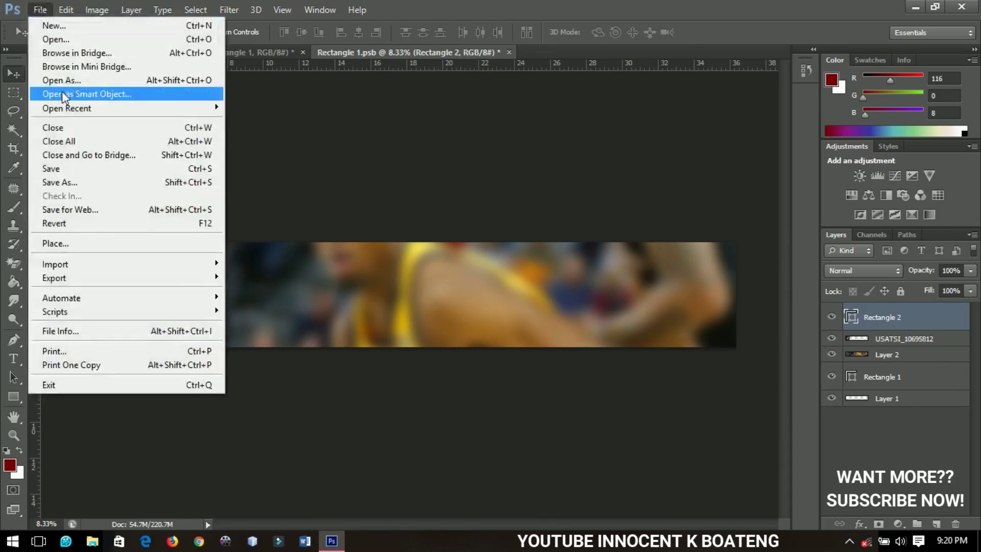
pyautogui.click(73, 41)
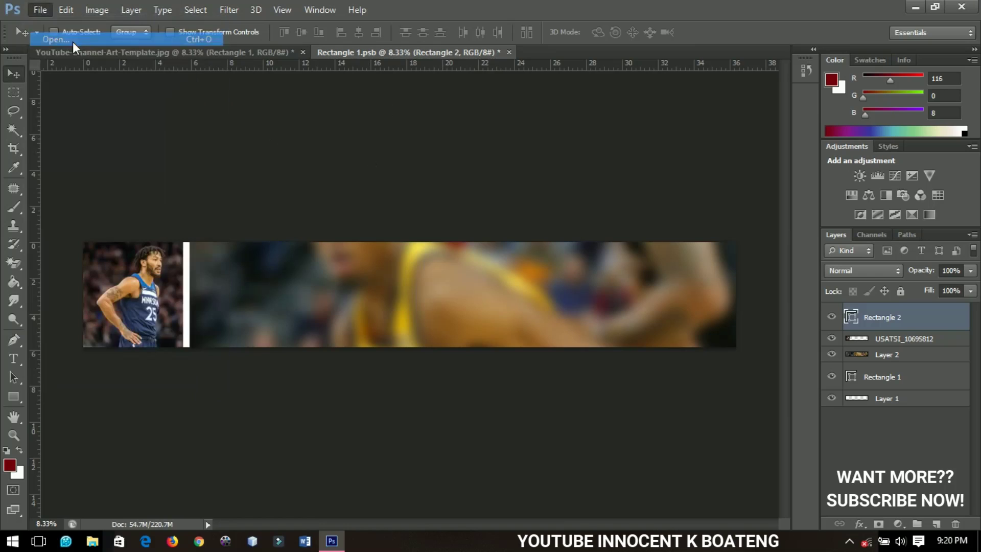
pyautogui.click(543, 190)
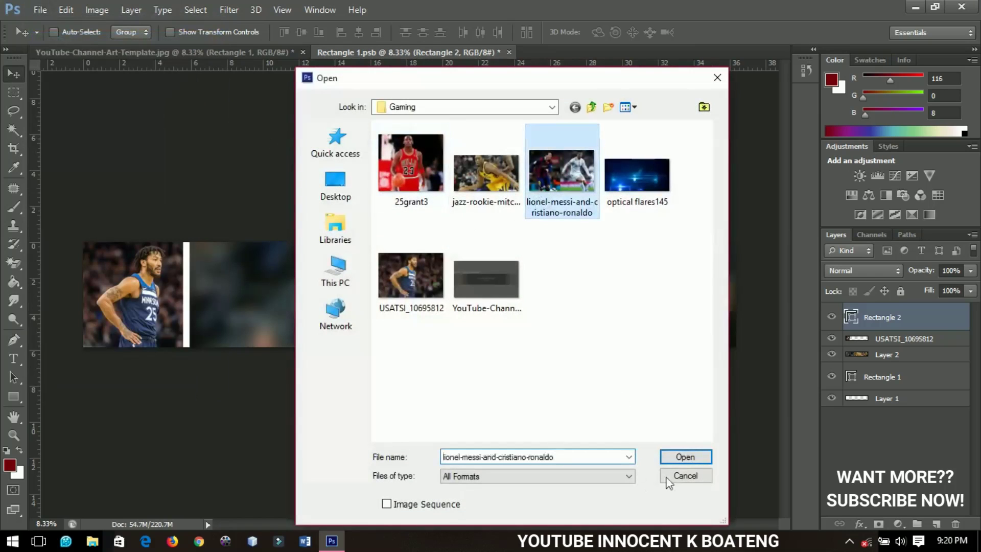
pyautogui.click(694, 460)
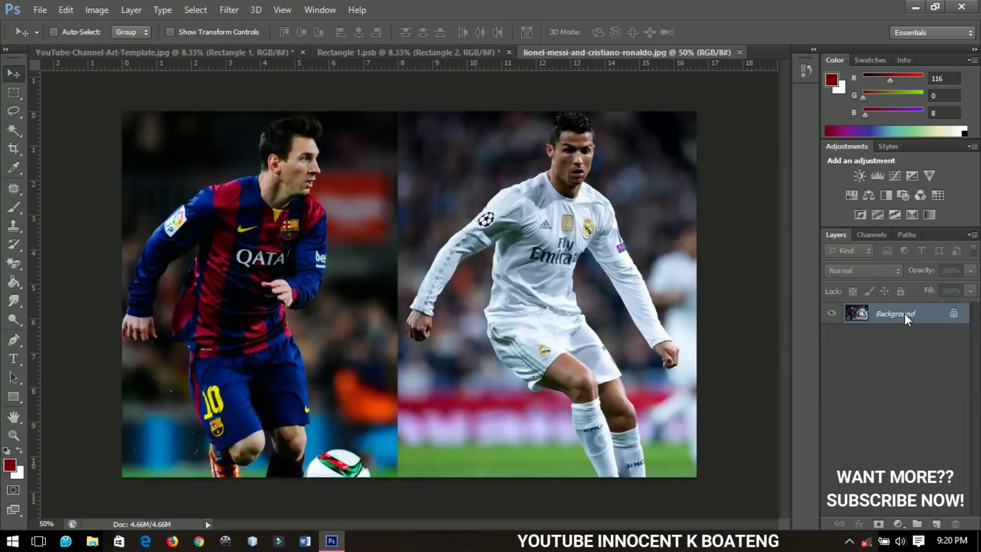
pyautogui.doubleClick(904, 314)
pyautogui.click(611, 180)
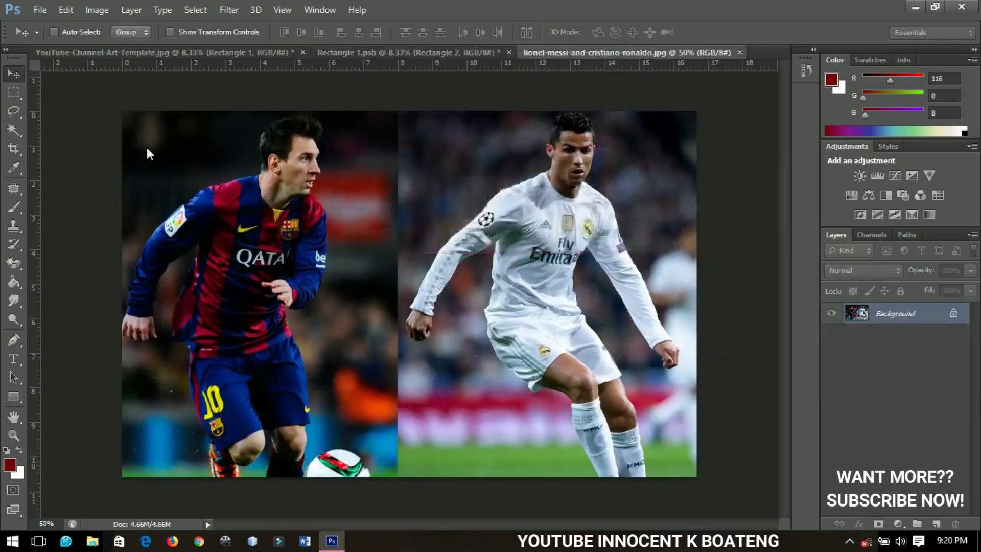
# Copy the left half of the photo, with the player in the striped shirt, to its own layer and bring it into the banner
pyautogui.click(11, 93)
pyautogui.moveTo(96, 96); pyautogui.dragTo(397, 522)
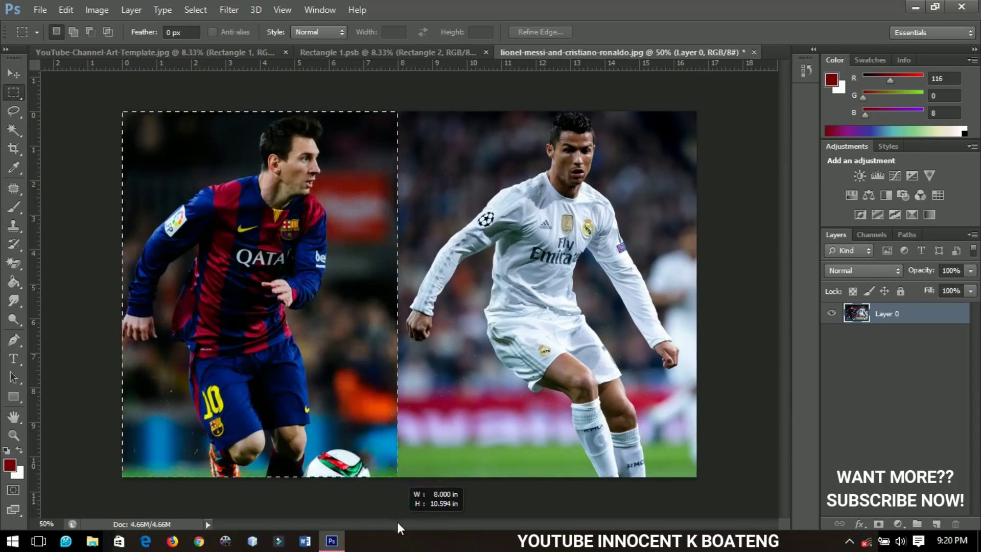
pyautogui.hotkey('ctrl', 'j')
pyautogui.press('v')
pyautogui.moveTo(362, 290); pyautogui.dragTo(279, 349)
# Scale the striped-shirt player to the banner's height, place it right of the white bar, and stack its layer below Rectangle 2
pyautogui.hotkey('ctrl', 't')
pyautogui.press('Return')
pyautogui.moveTo(249, 299); pyautogui.dragTo(251, 317)
pyautogui.moveTo(897, 309); pyautogui.dragTo(890, 339)
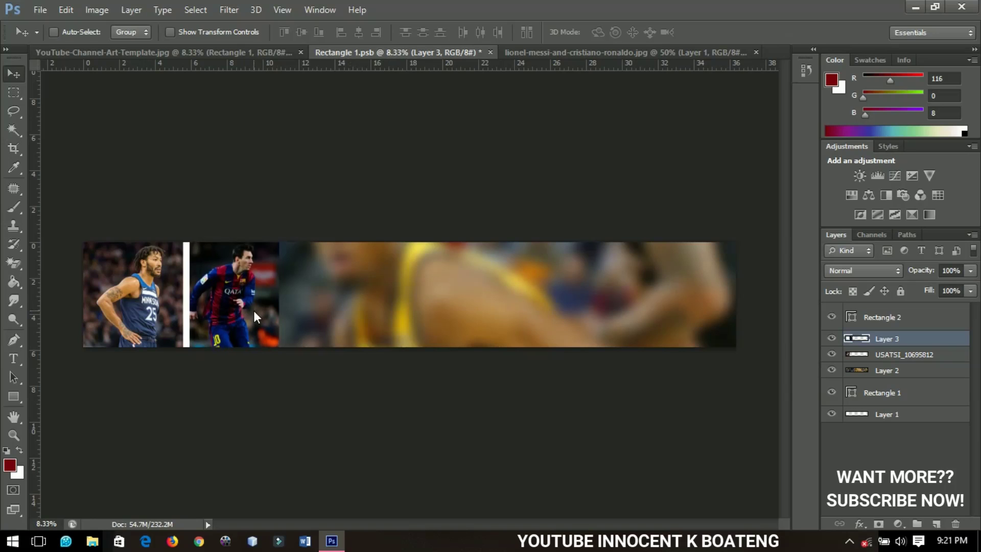
# Merge the copied half back into the main layer of the two-player photo and clear any selection
pyautogui.click(586, 54)
pyautogui.hotkey('ctrl', 'e')
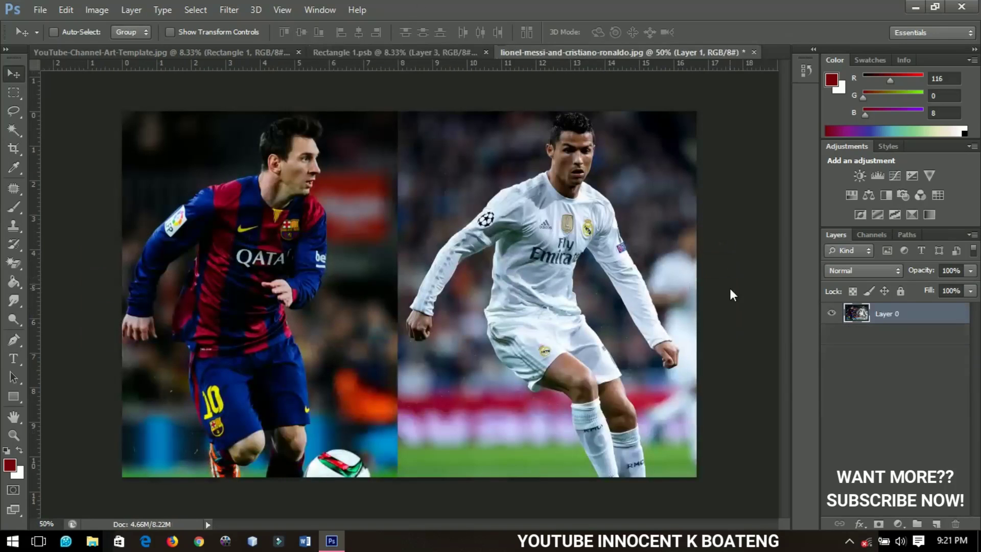
pyautogui.click(5, 75)
pyautogui.hotkey('ctrl', 'd')
# Copy the right half of the photo, with the player in white, to its own layer and bring it into the banner
pyautogui.click(14, 93)
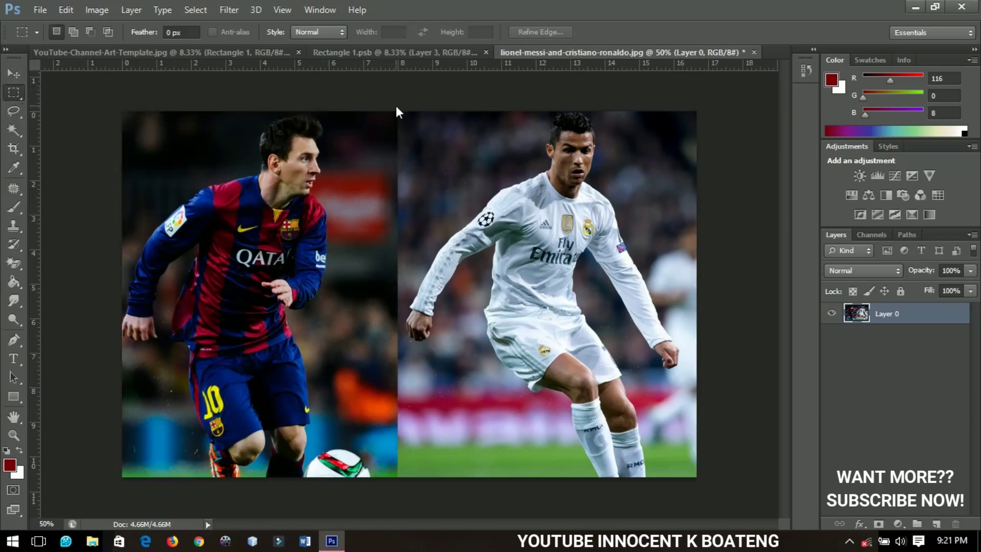
pyautogui.moveTo(398, 111); pyautogui.dragTo(742, 507)
pyautogui.hotkey('ctrl', 'j')
pyautogui.press('v')
pyautogui.moveTo(544, 286); pyautogui.dragTo(357, 360)
# Enlarge the white-shirt player image to about 161% and move it beside the striped-shirt player
pyautogui.moveTo(330, 323); pyautogui.dragTo(364, 250)
pyautogui.hotkey('ctrl', 't')
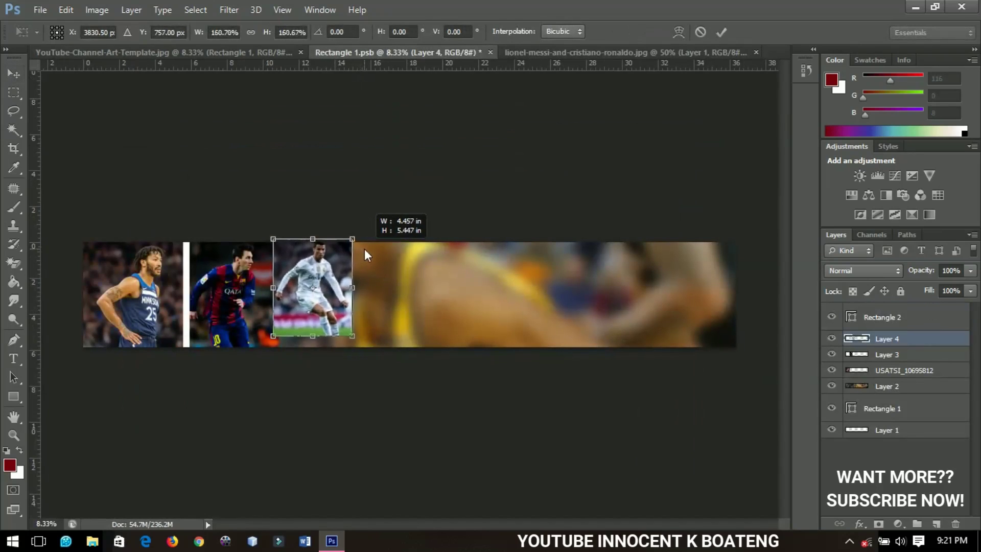
pyautogui.press('Return')
pyautogui.moveTo(337, 280); pyautogui.dragTo(414, 292)
# Scale the white-shirt player image by about 121% to fill the banner's height and align it against the striped-shirt player image
pyautogui.press('z')
pyautogui.click(308, 299)
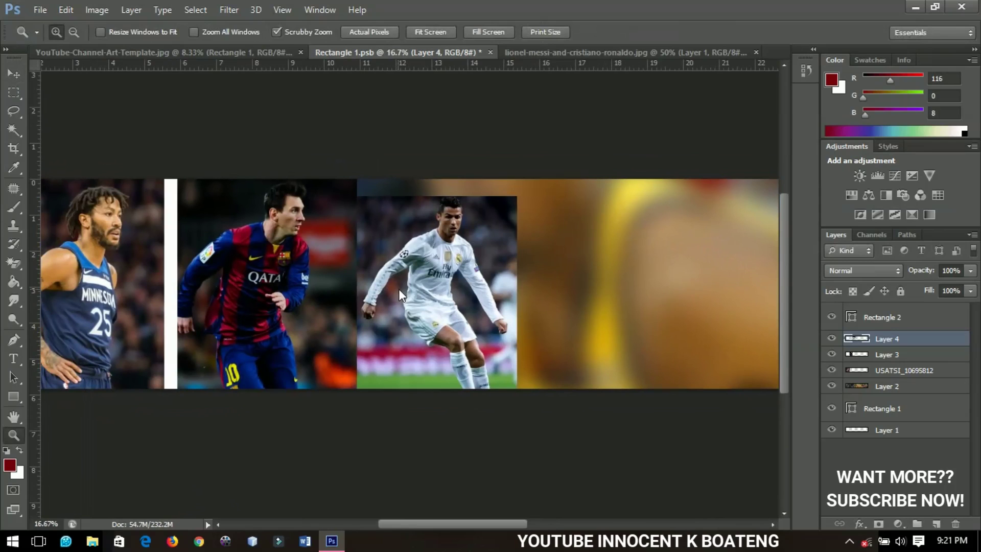
pyautogui.hotkey('ctrl', 't')
pyautogui.moveTo(517, 194); pyautogui.dragTo(543, 179)
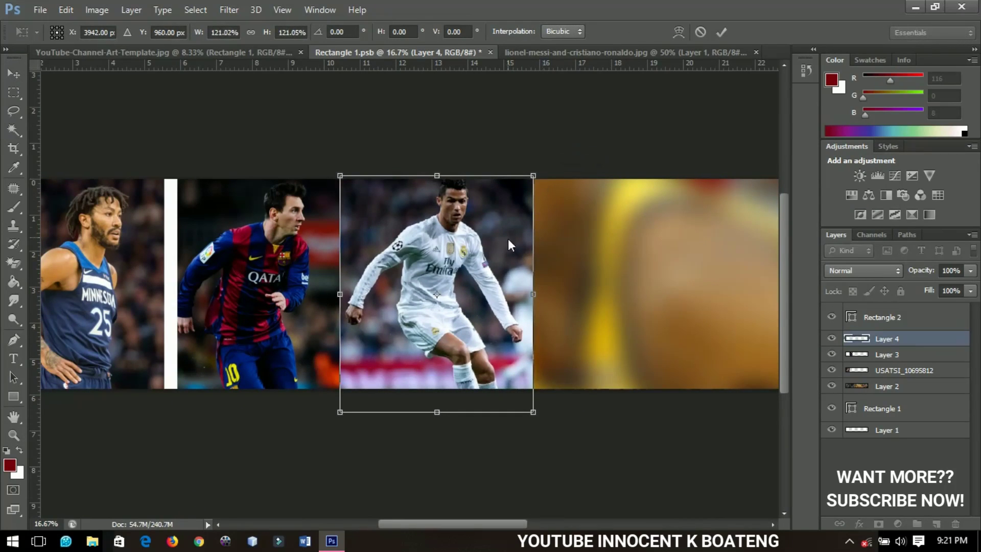
pyautogui.press('Return')
pyautogui.press('v')
pyautogui.moveTo(433, 290); pyautogui.dragTo(439, 289)
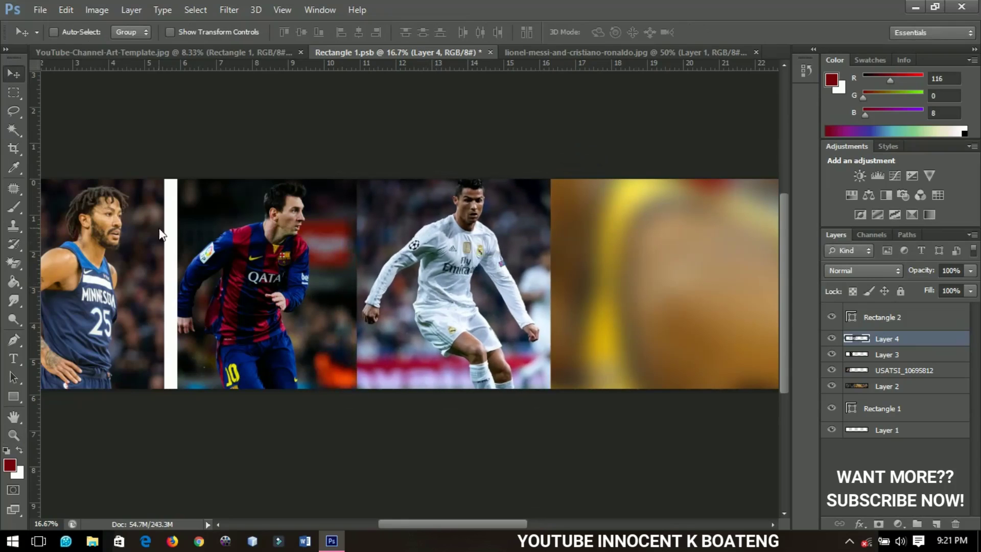
# Duplicate the white vertical bar and place the copy between the two footballers
pyautogui.rightClick(170, 233)
pyautogui.click(207, 244)
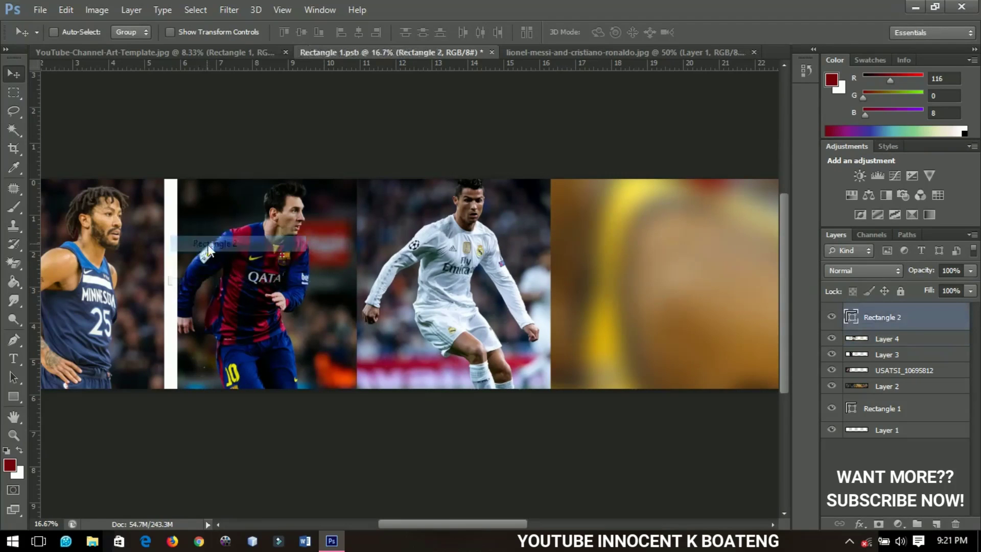
pyautogui.hotkey('ctrl', 'j')
pyautogui.moveTo(178, 260); pyautogui.dragTo(356, 269)
pyautogui.hotkey('shift', 'Right')
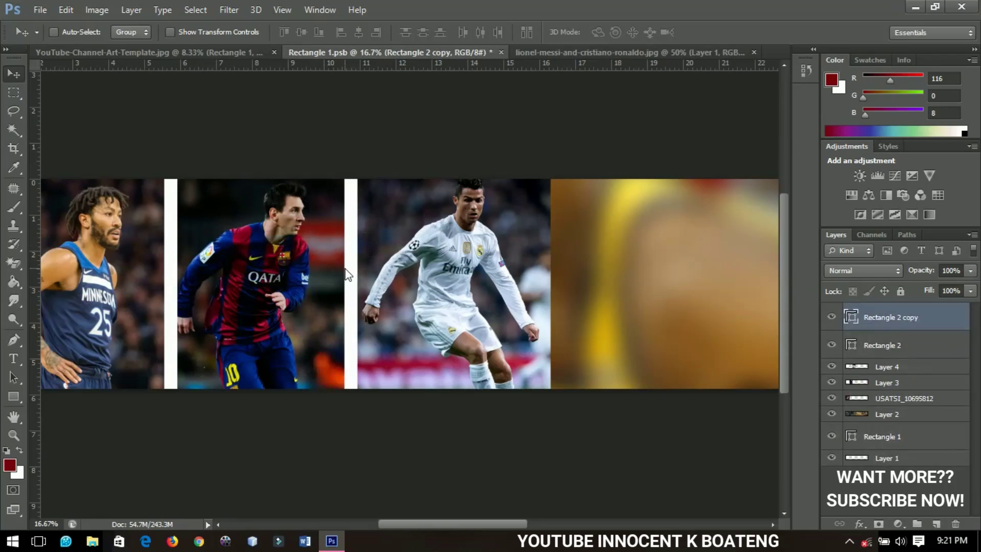
# Add the white text I-GAMING over the blurred area and enlarge it across the area's upper part
pyautogui.hotkey('ctrl', '0')
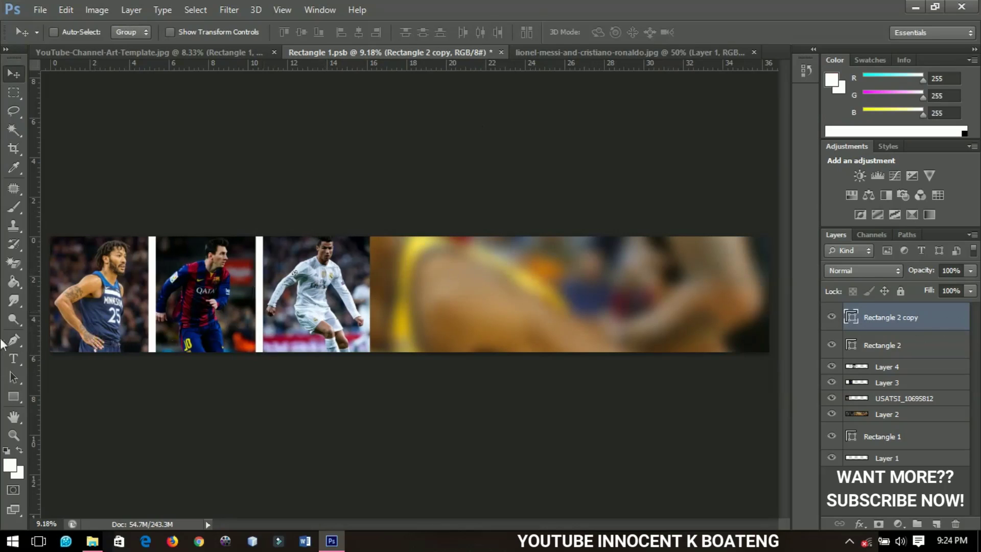
pyautogui.click(14, 357)
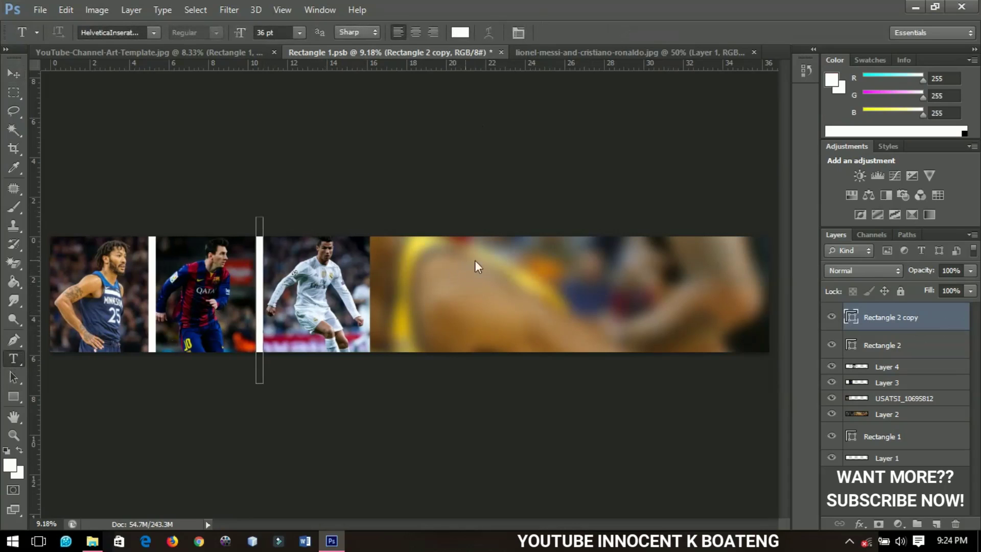
pyautogui.click(500, 262)
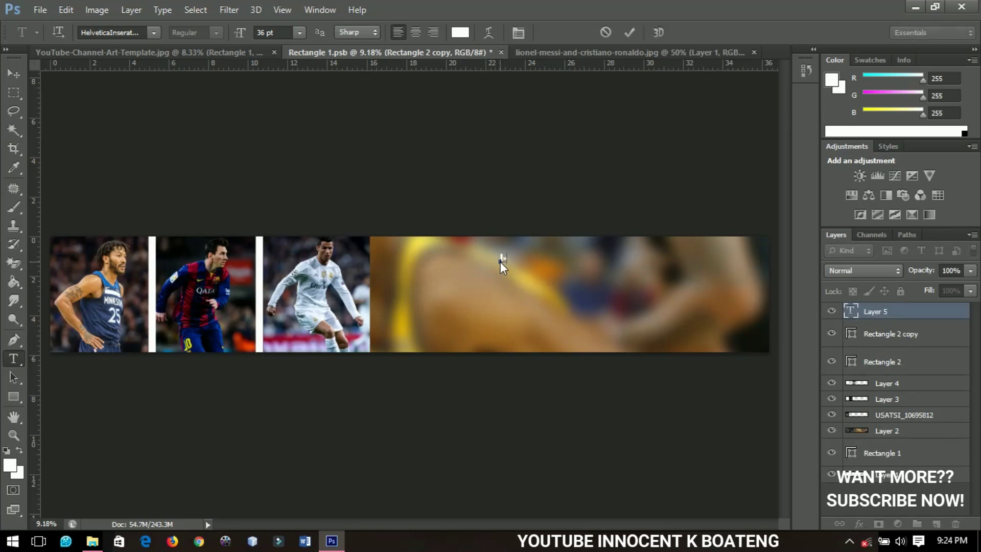
pyautogui.write('I-GAMING')
pyautogui.click(27, 73)
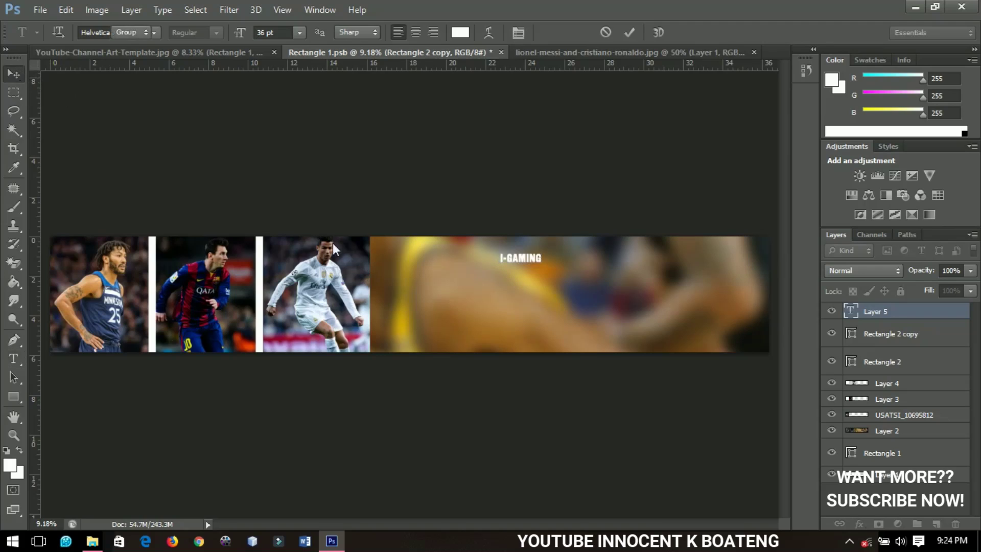
pyautogui.hotkey('ctrl', 't')
pyautogui.moveTo(535, 268); pyautogui.dragTo(615, 280)
pyautogui.press('Return')
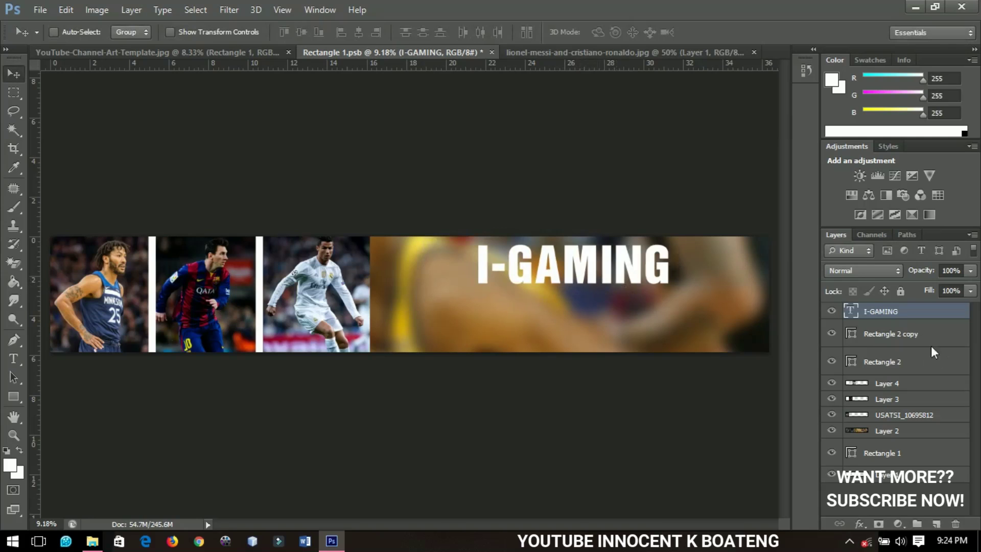
# Add a drop shadow to the I-GAMING text with 6 px distance, 11% spread and 18 px size
pyautogui.rightClick(906, 312)
pyautogui.click(679, 89)
pyautogui.moveTo(278, 74); pyautogui.dragTo(199, 159)
pyautogui.click(79, 386)
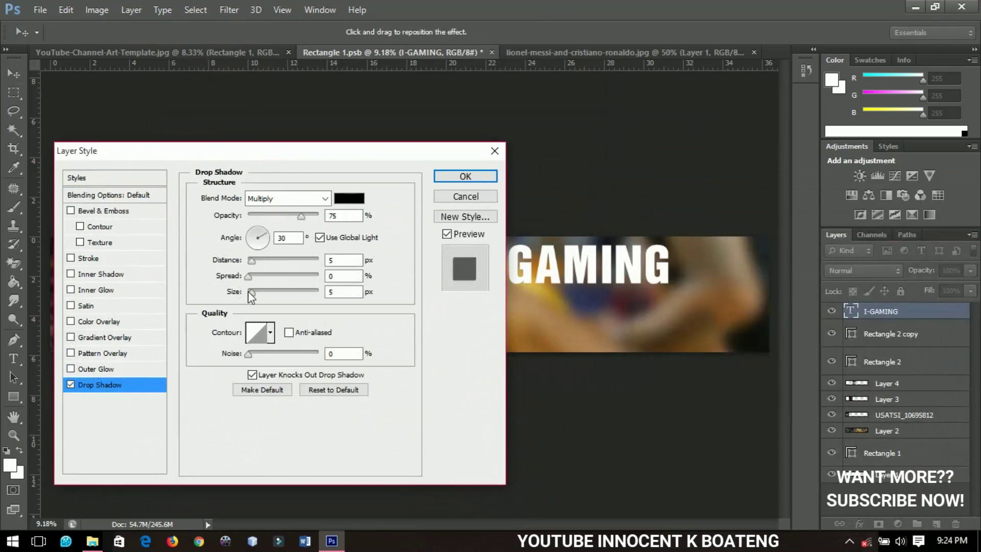
pyautogui.moveTo(252, 292); pyautogui.dragTo(257, 292)
pyautogui.click(249, 260)
pyautogui.moveTo(249, 275); pyautogui.dragTo(256, 275)
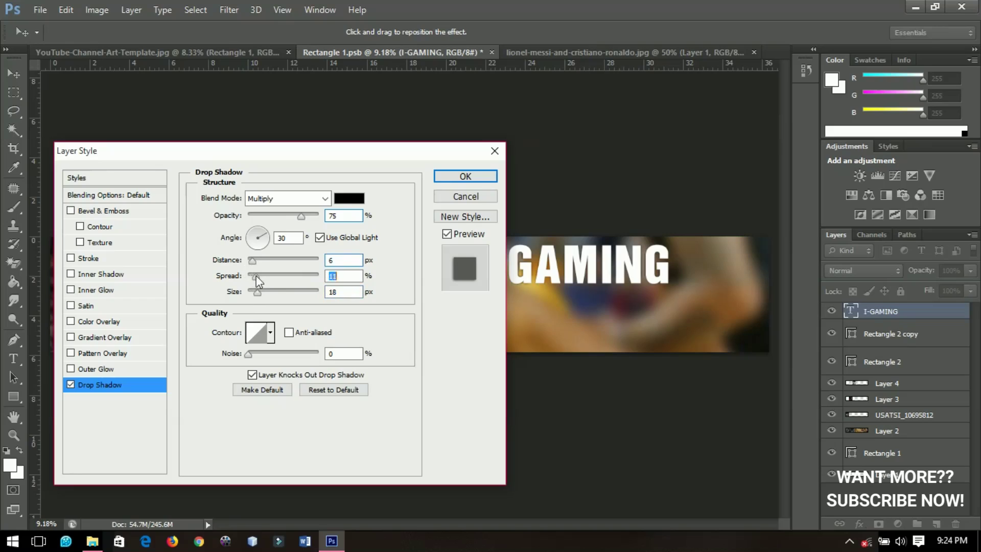
# Add a black outside stroke at 100% opacity to the I-GAMING text and strengthen its drop shadow with 29% spread and a larger size
pyautogui.click(88, 258)
pyautogui.moveTo(250, 197); pyautogui.dragTo(258, 197)
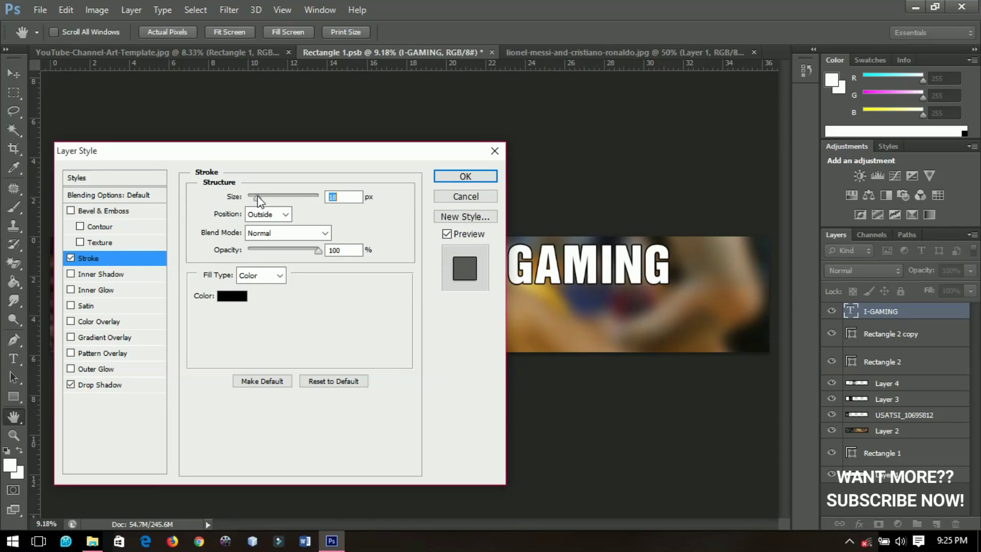
pyautogui.click(104, 385)
pyautogui.moveTo(258, 280)
pyautogui.mouseDown()
pyautogui.moveTo(267, 279)
pyautogui.moveTo(265, 295)
pyautogui.mouseUp()
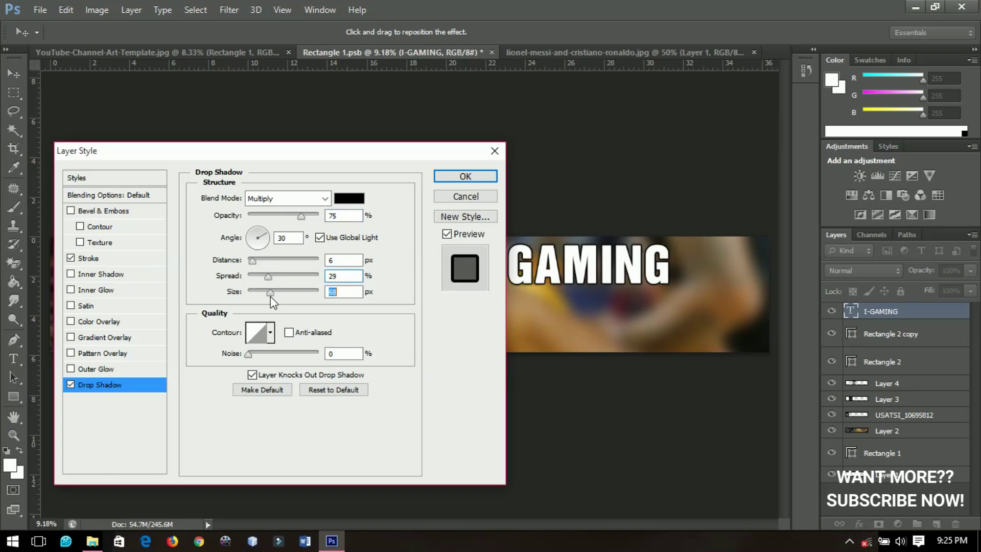
pyautogui.click(473, 180)
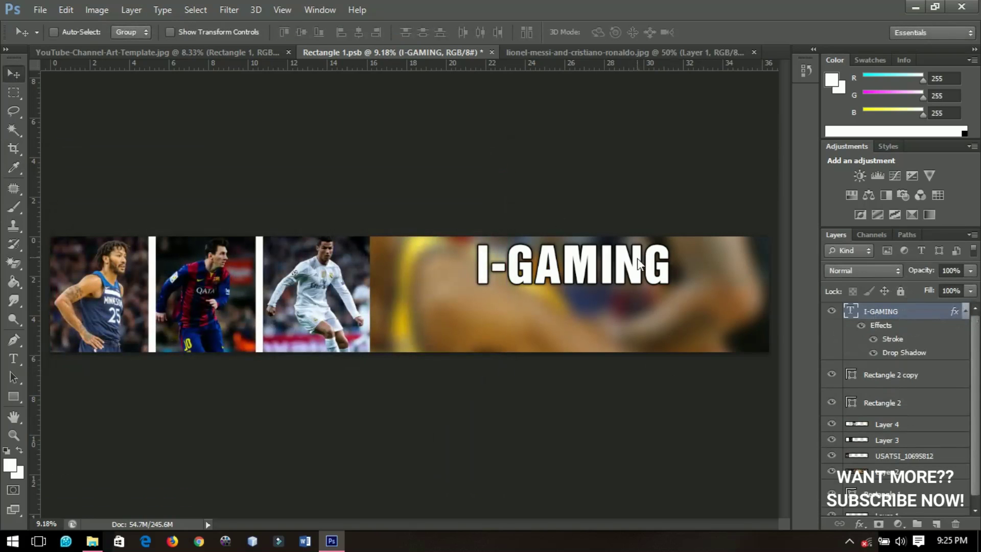
# Nudge the I-GAMING text slightly downward from the banner's upper edge
pyautogui.hotkey('shift', 'Down')
pyautogui.hotkey('shift', 'Down')
pyautogui.hotkey('shift', 'Down')
pyautogui.hotkey('shift', 'Down')
pyautogui.hotkey('shift', 'Down')
pyautogui.hotkey('shift', 'Down')
pyautogui.hotkey('shift', 'Down')
pyautogui.hotkey('shift', 'Down')
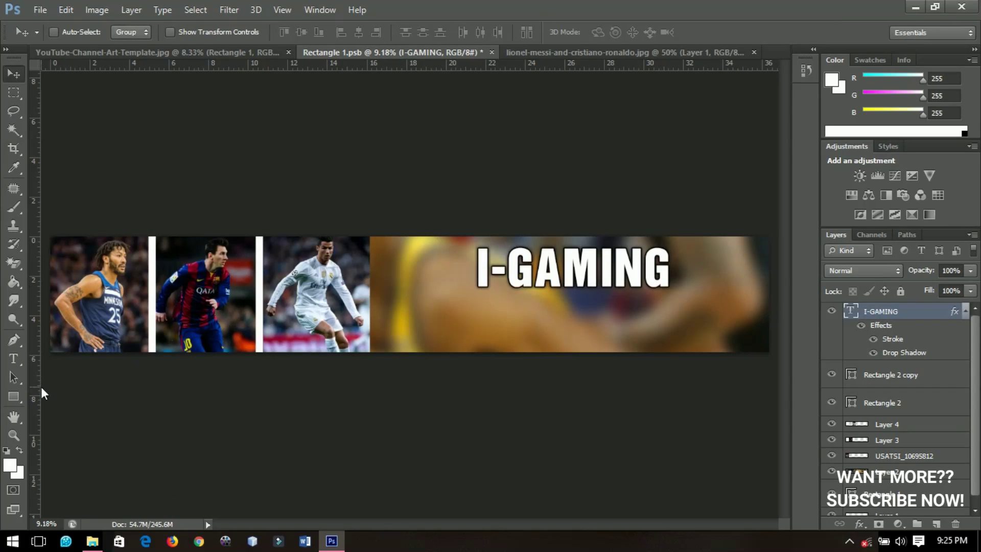
# Draw a rectangle about 3499 by 263 px directly beneath the I-GAMING text and fill it with white
pyautogui.moveTo(14, 396); pyautogui.dragTo(105, 411)
pyautogui.click(84, 394)
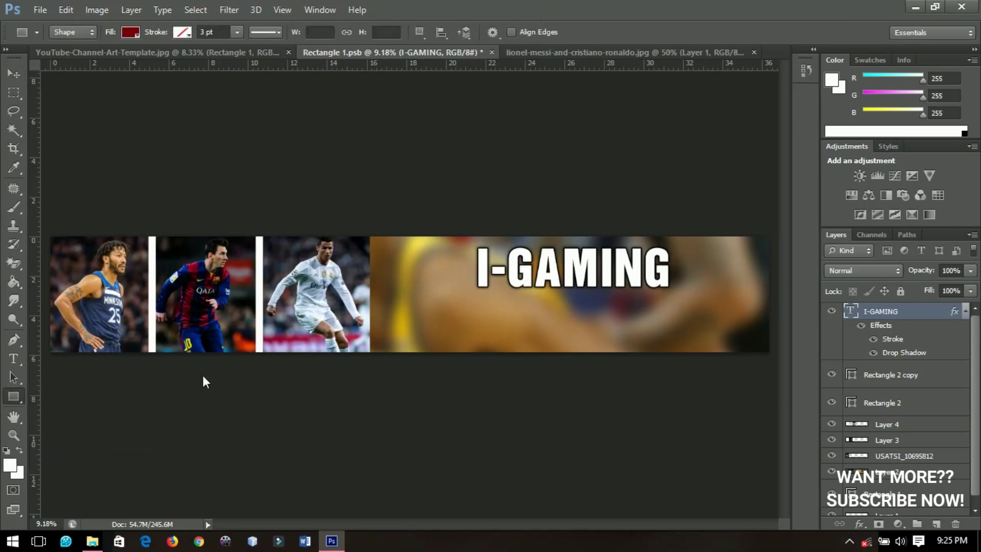
pyautogui.moveTo(462, 293); pyautogui.dragTo(689, 309)
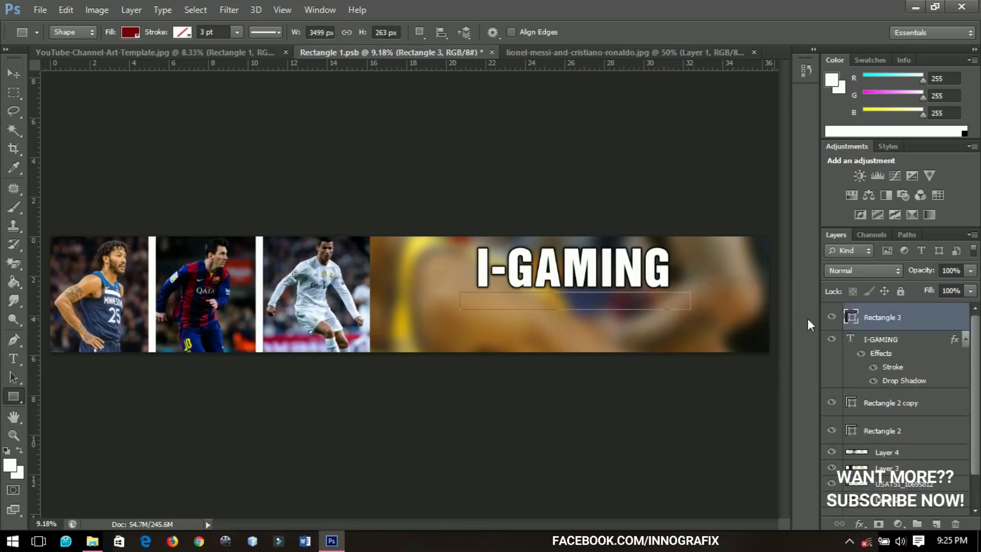
pyautogui.doubleClick(851, 318)
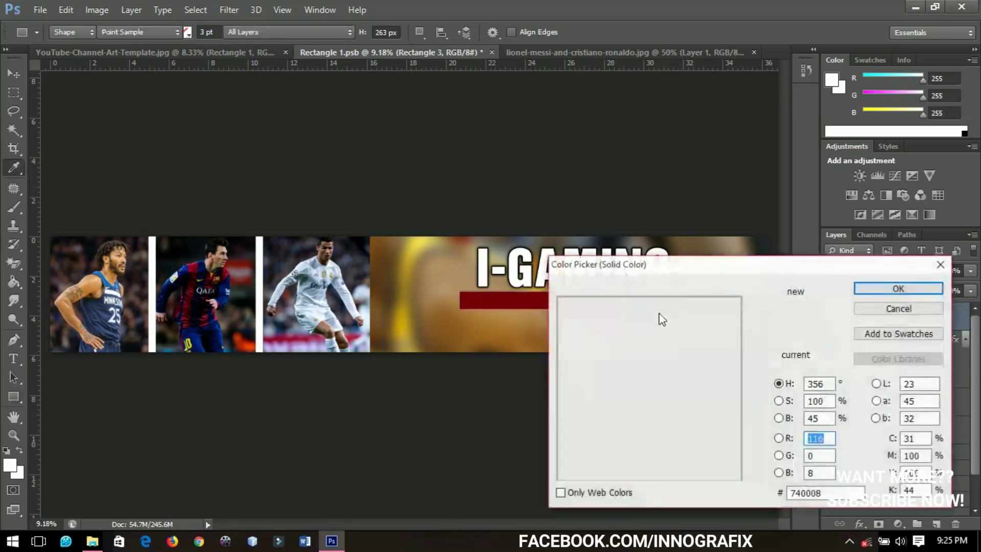
pyautogui.click(924, 293)
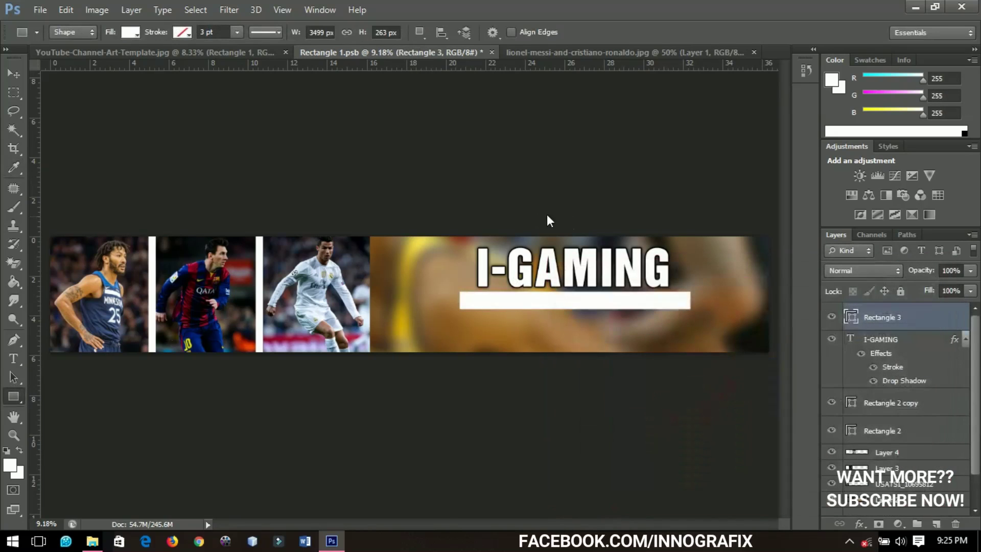
pyautogui.click(14, 77)
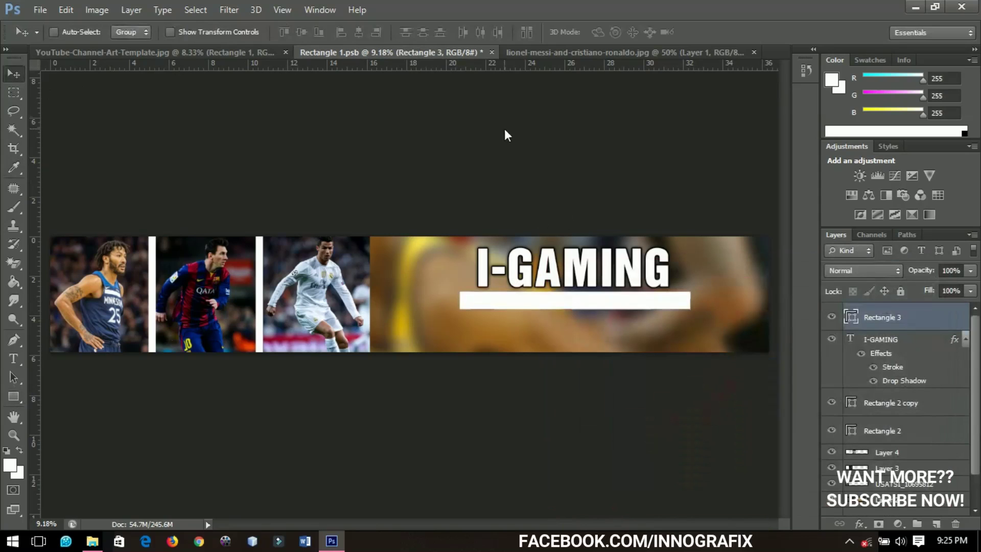
# Open the 185958-social-media-icons image from the Gaming folder
pyautogui.click(40, 10)
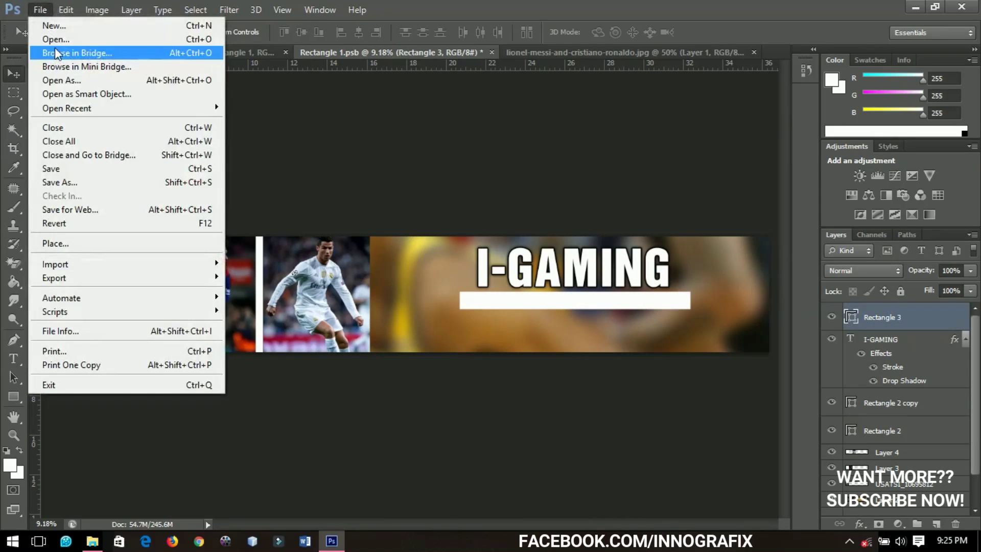
pyautogui.click(56, 39)
pyautogui.click(487, 174)
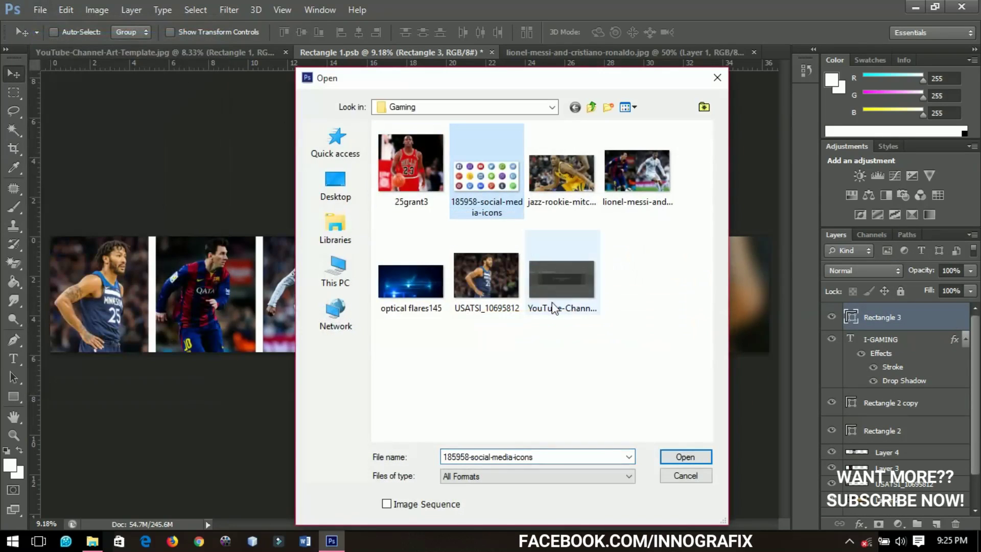
pyautogui.click(683, 456)
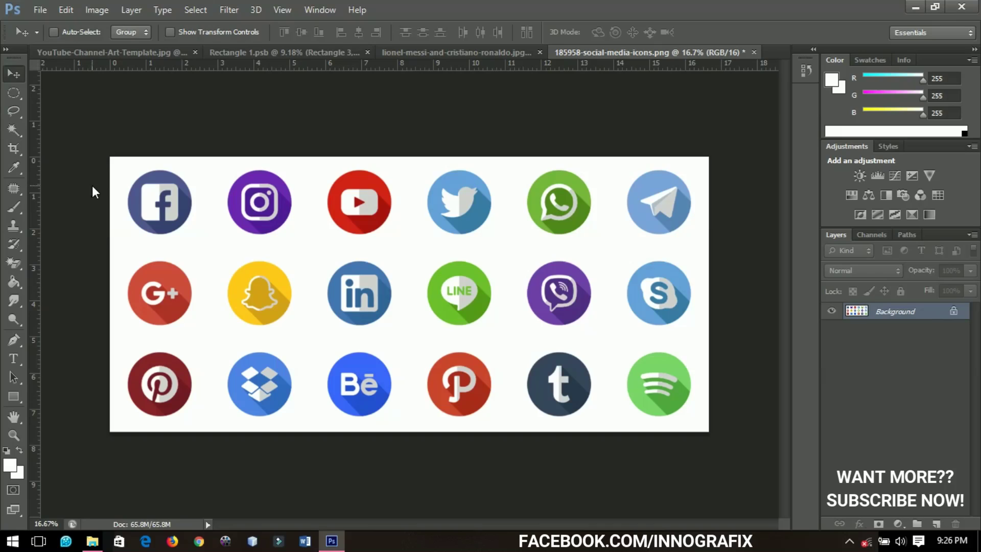
# Copy the Instagram icon to its own layer using an elliptical selection and transfer it onto the white bar in Rectangle 1.psb
pyautogui.click(16, 96)
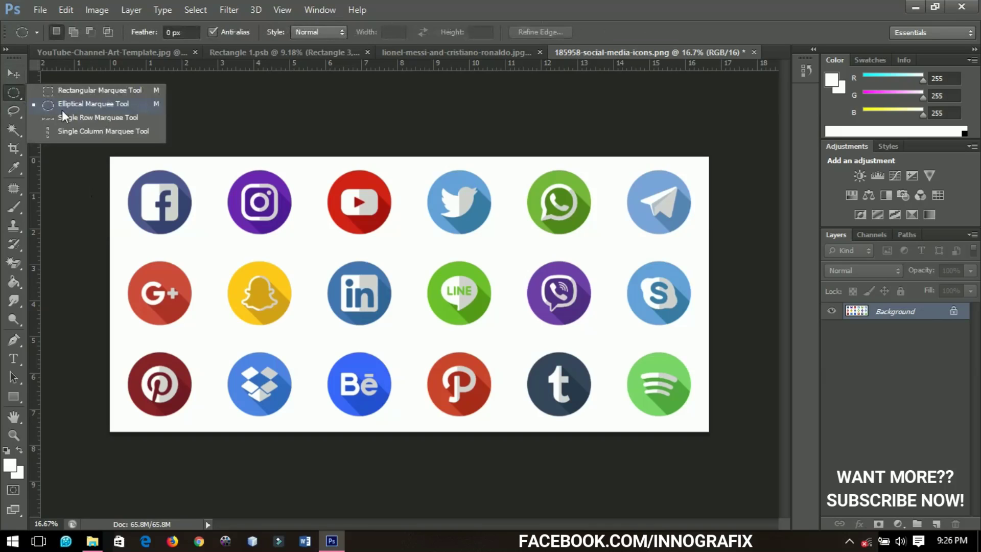
pyautogui.click(75, 102)
pyautogui.moveTo(221, 169); pyautogui.dragTo(294, 240)
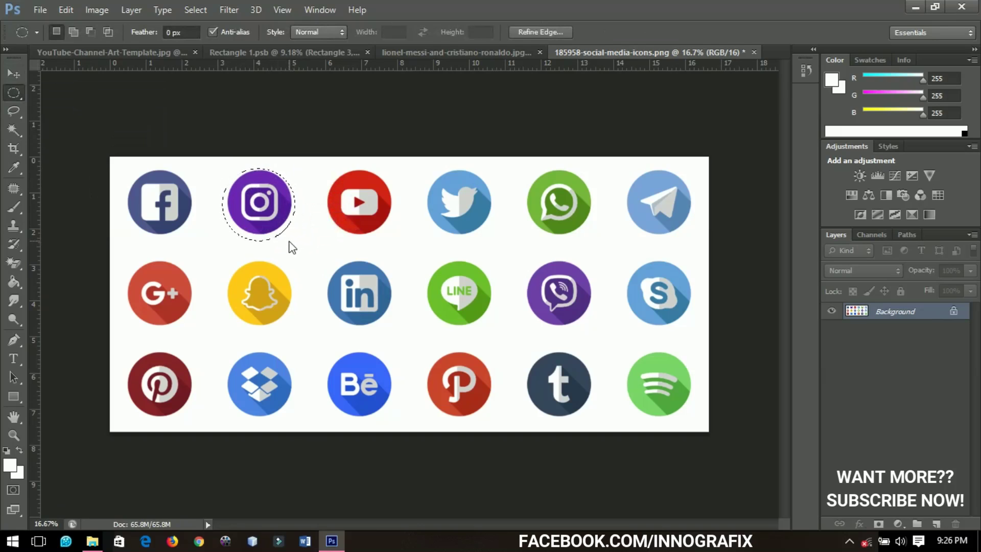
pyautogui.hotkey('ctrl', 'j')
pyautogui.press('v')
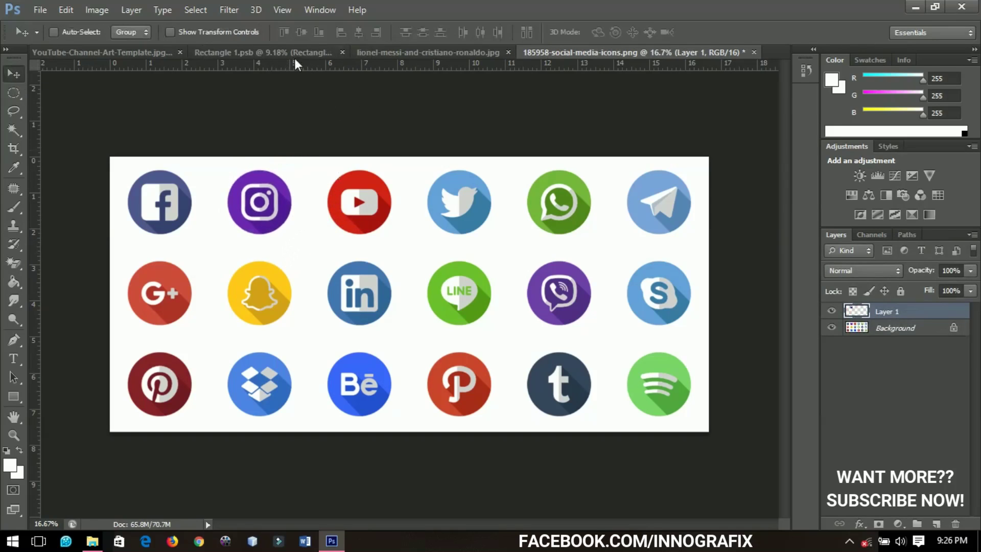
pyautogui.moveTo(289, 52); pyautogui.dragTo(529, 306)
# Erase the white ring around the Instagram icon with the Magic Eraser at tolerance 32
pyautogui.press('z')
pyautogui.click(590, 324)
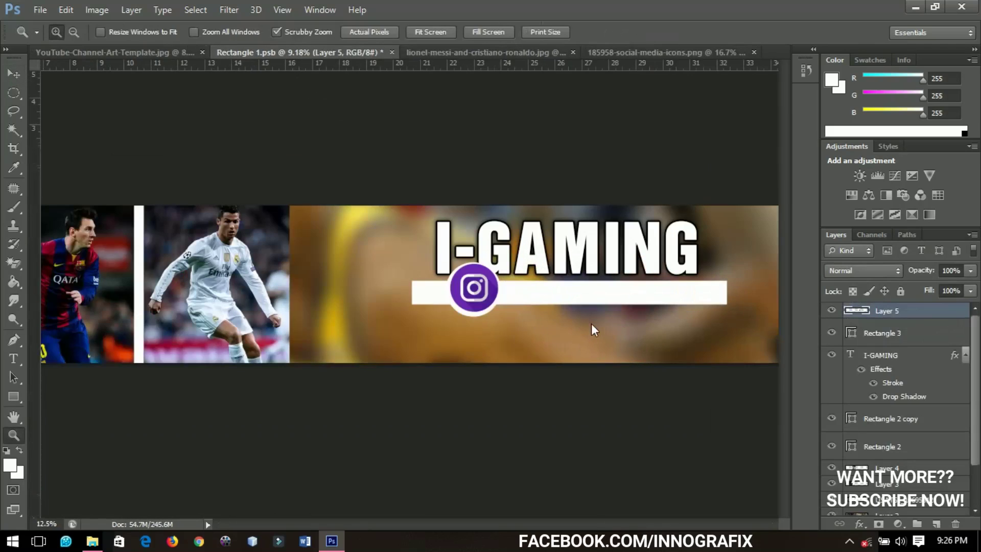
pyautogui.click(591, 324)
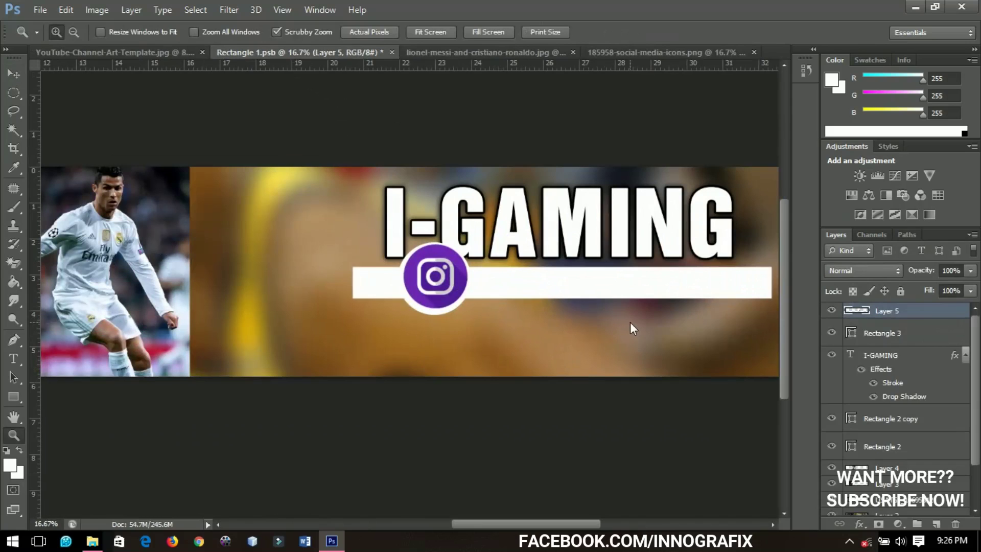
pyautogui.moveTo(624, 322); pyautogui.dragTo(503, 293)
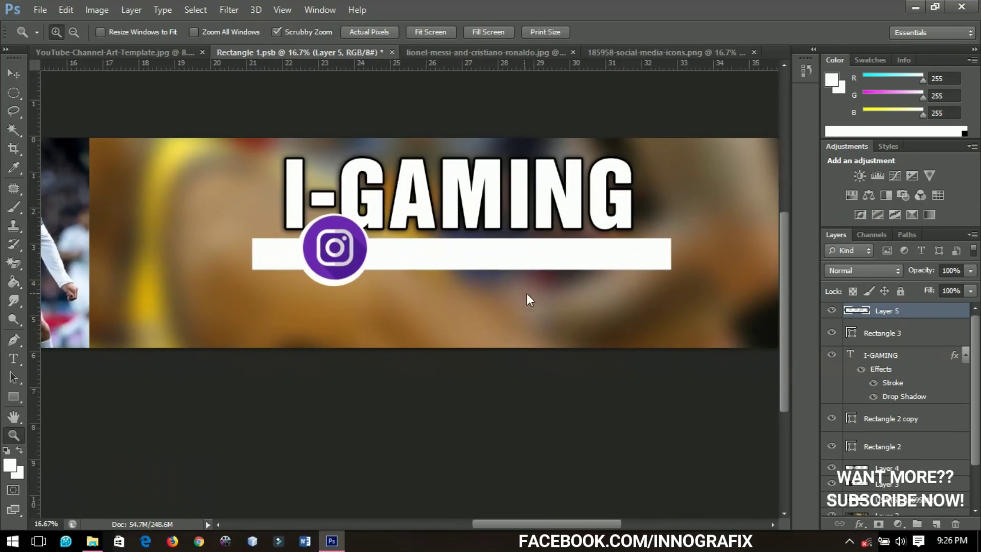
pyautogui.hotkey('ctrl', '+')
pyautogui.moveTo(14, 263); pyautogui.dragTo(56, 291)
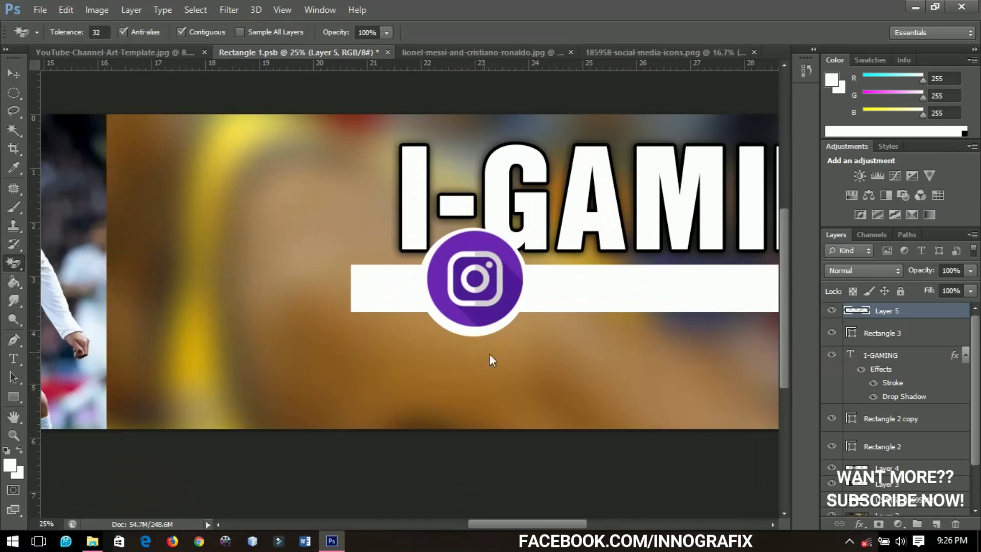
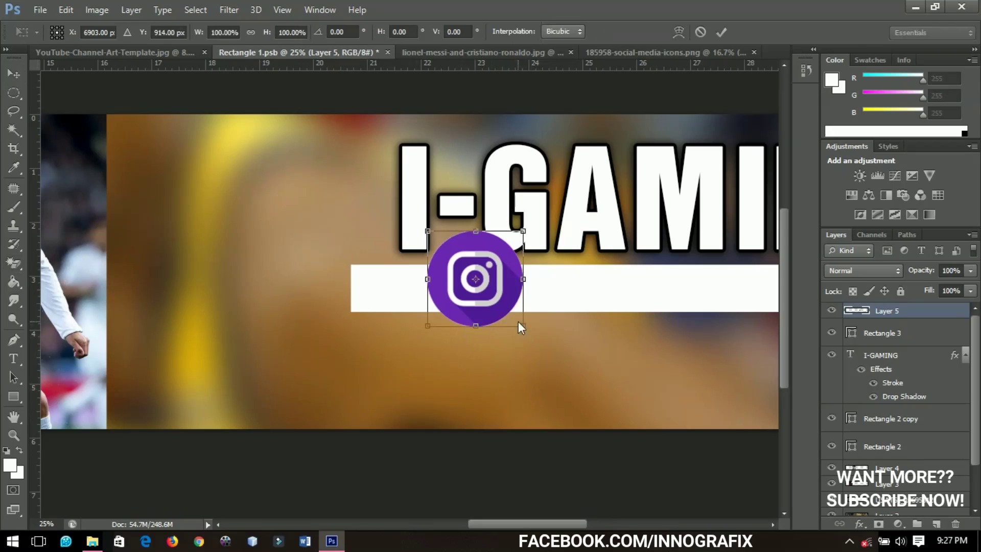
# Scale the Instagram icon down proportionally so it fits within the height of the white bar
pyautogui.moveTo(524, 328); pyautogui.dragTo(504, 309)
pyautogui.press('Return')
pyautogui.hotkey('ctrl', 't')
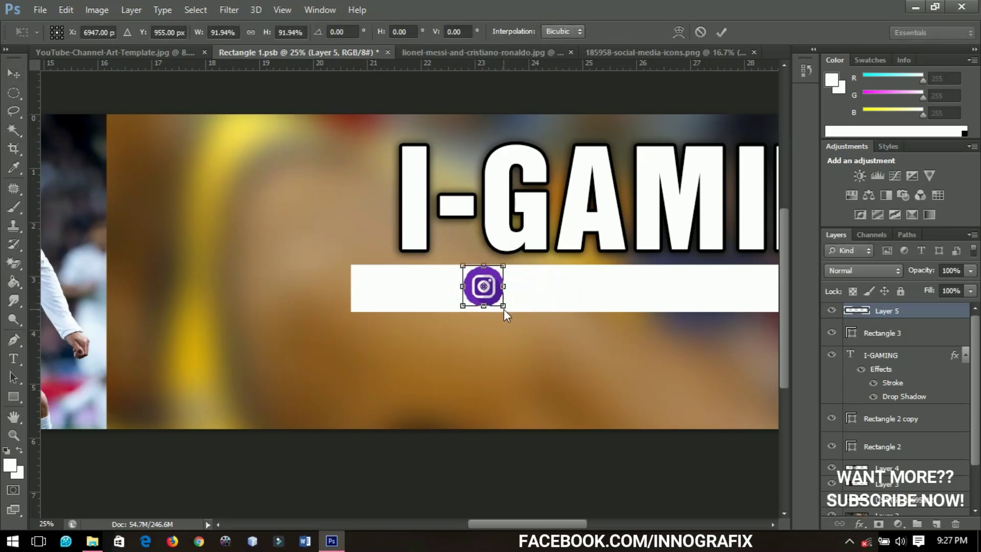
pyautogui.press('Return')
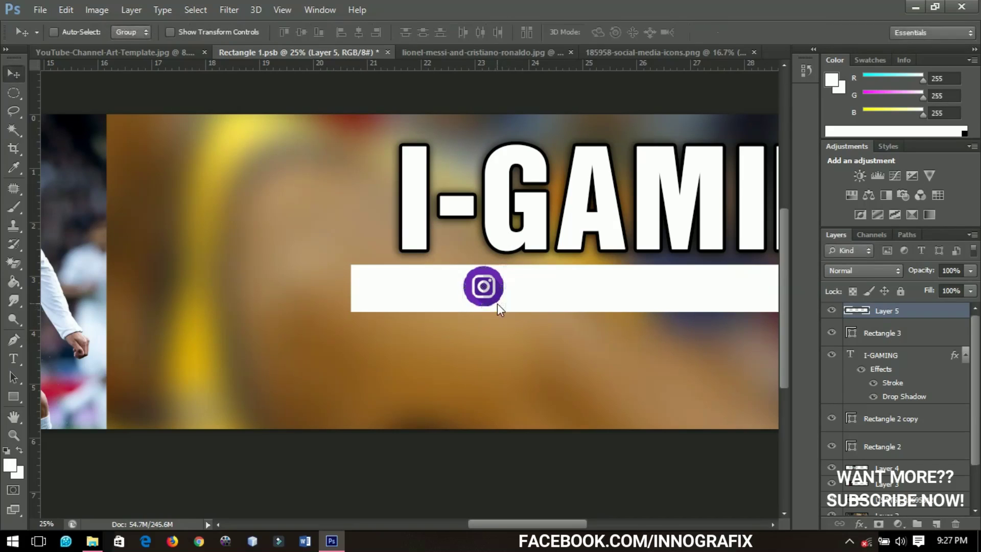
# Center the Instagram icon vertically in the white bar and move it near the bar's left end, under the letter I
pyautogui.hotkey('shift', 'Down')
pyautogui.hotkey('shift', 'Down')
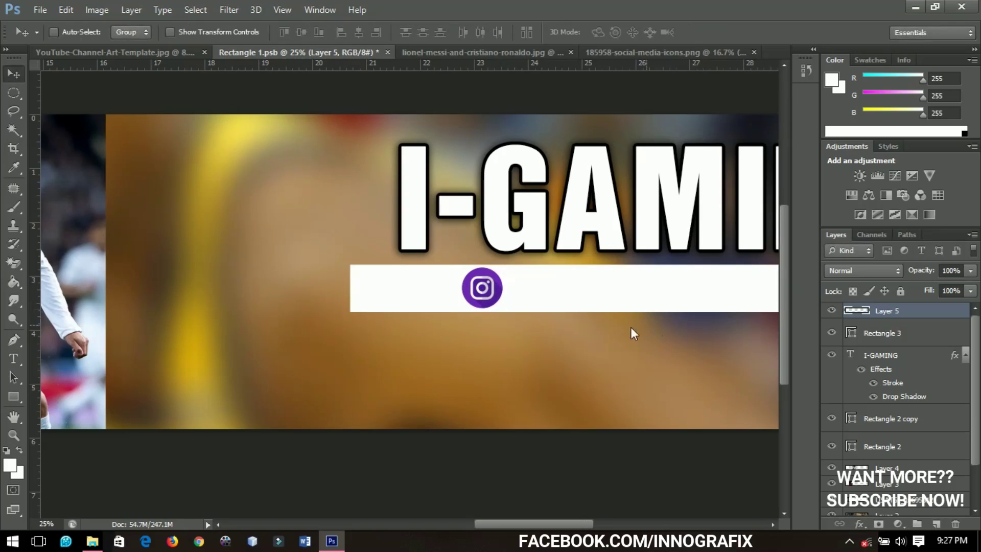
pyautogui.moveTo(631, 328); pyautogui.dragTo(449, 327)
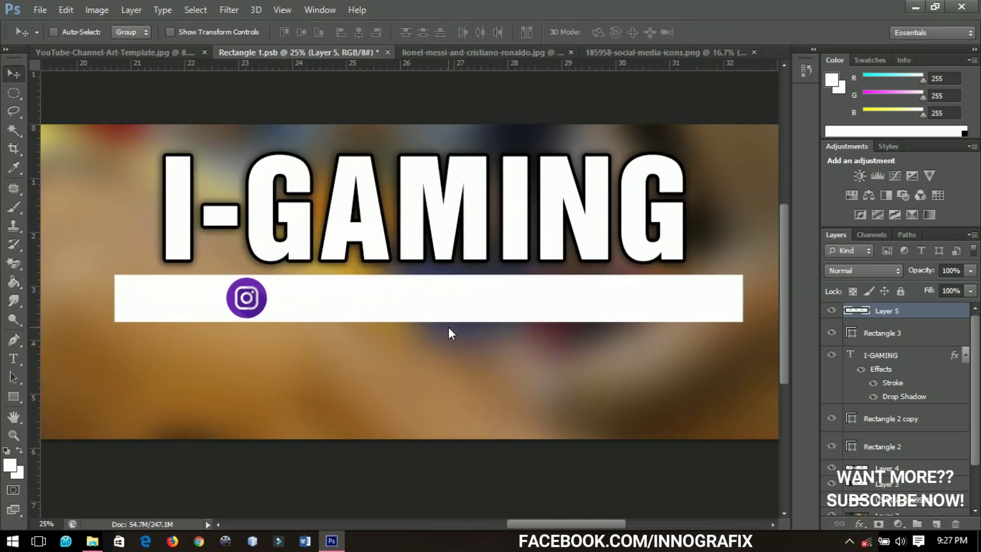
pyautogui.moveTo(324, 331); pyautogui.dragTo(269, 326)
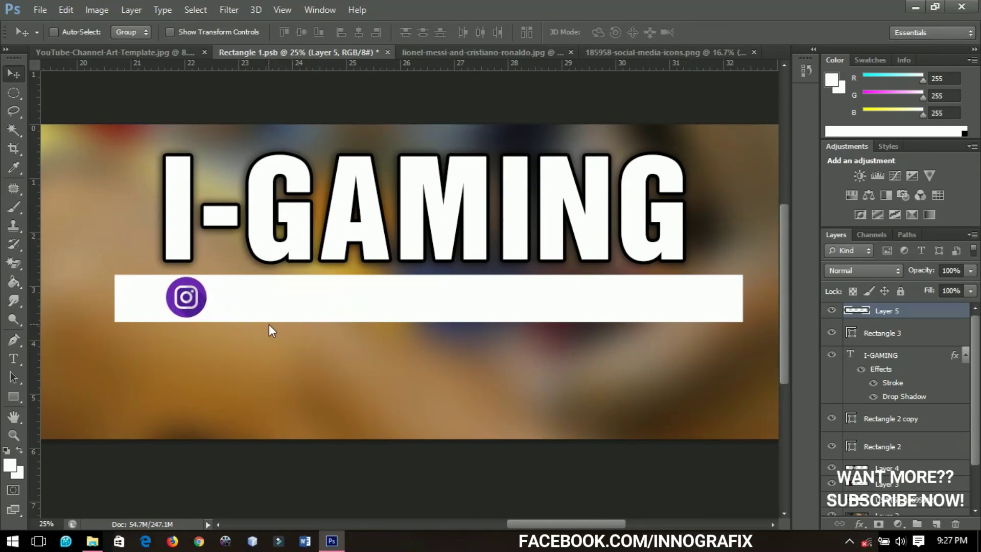
# Add the Instagram username as white 36 pt text just below the white bar
pyautogui.press('t')
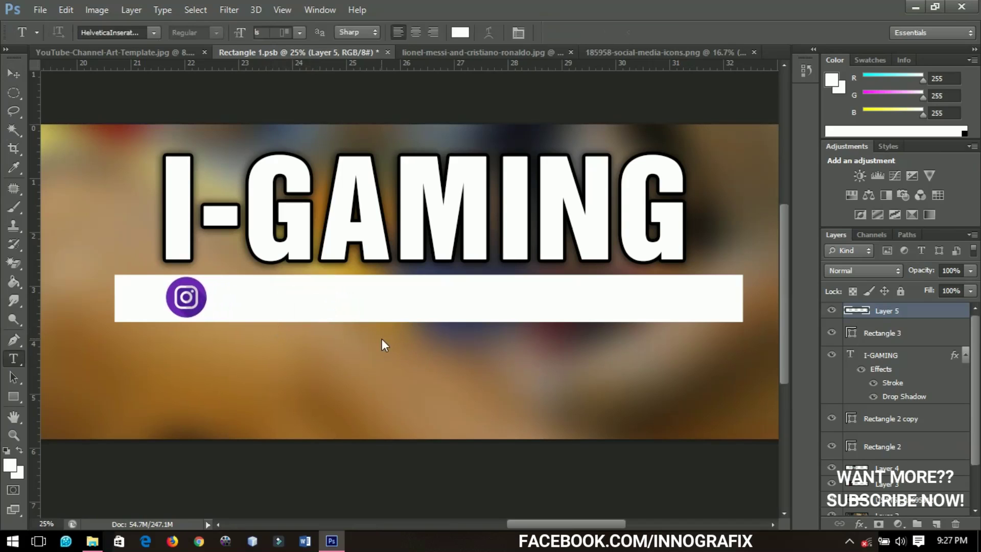
pyautogui.click(385, 341)
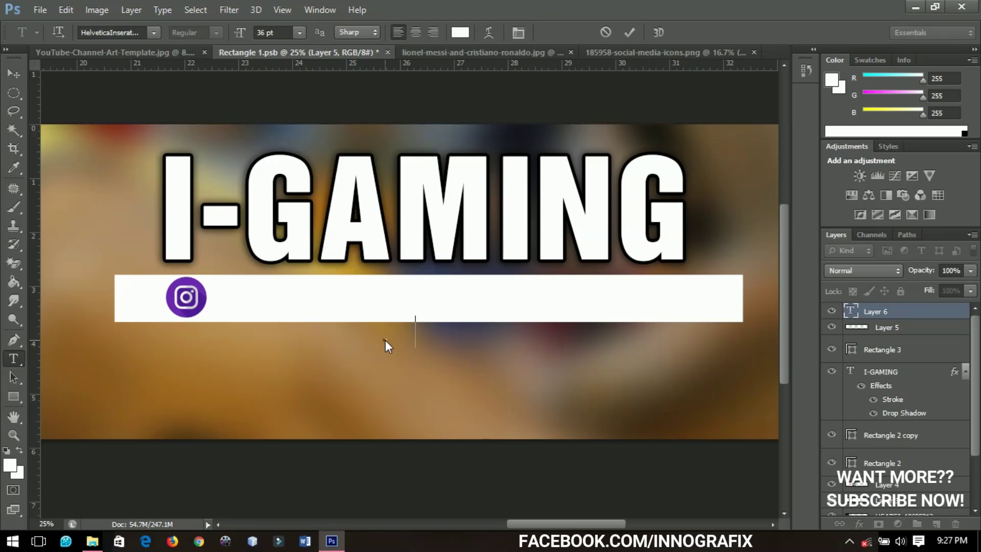
pyautogui.write('-inn')
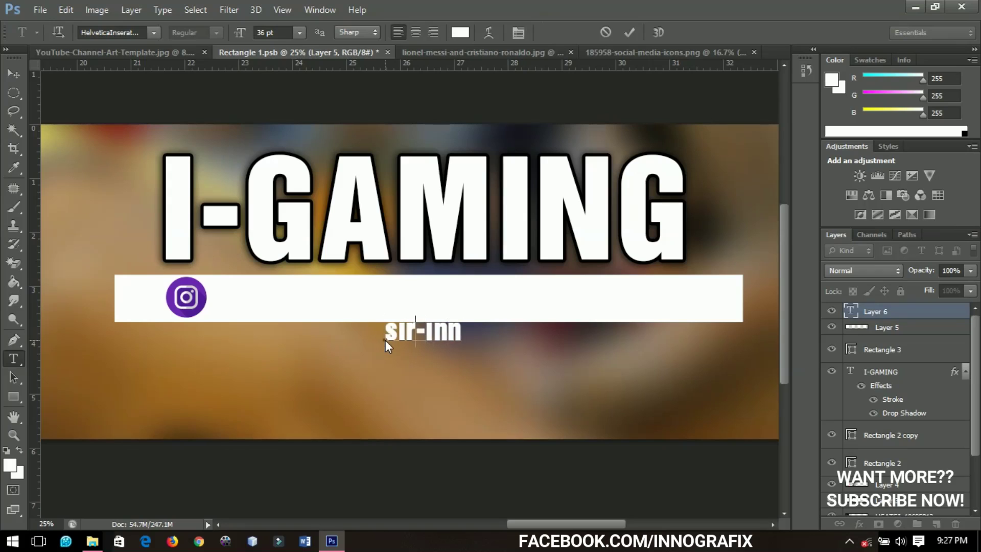
pyautogui.press('BackSpace')
pyautogui.press('BackSpace')
pyautogui.press('BackSpace')
pyautogui.press('BackSpace')
pyautogui.write('_')
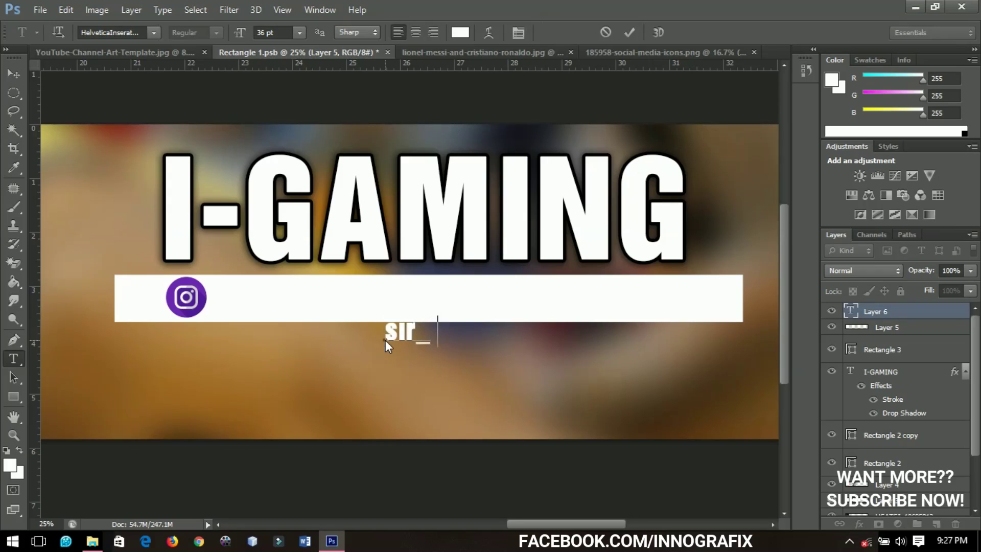
pyautogui.write('innocent')
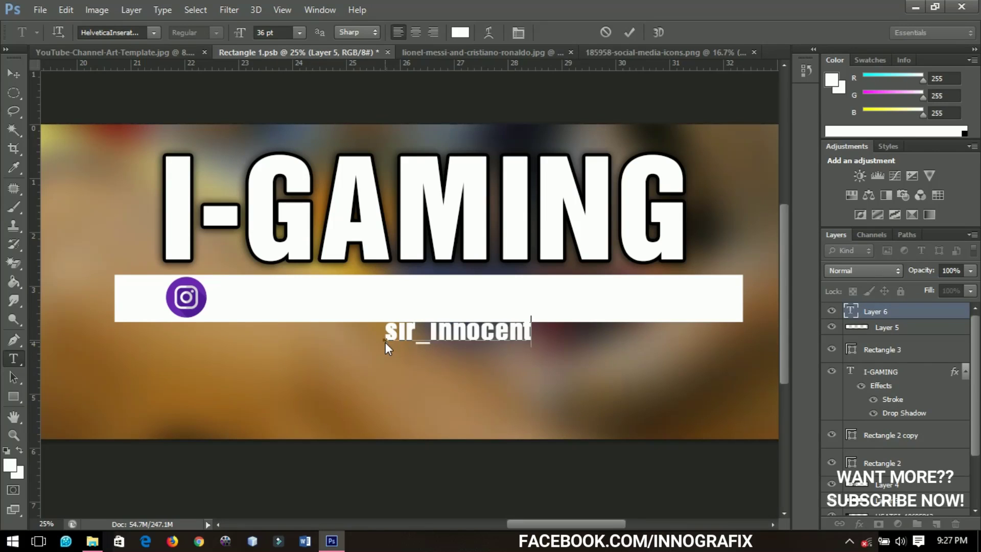
# Change the whole Instagram username text to the Akrobat font in the Bold style
pyautogui.hotkey('ctrl', 'a')
pyautogui.click(138, 31)
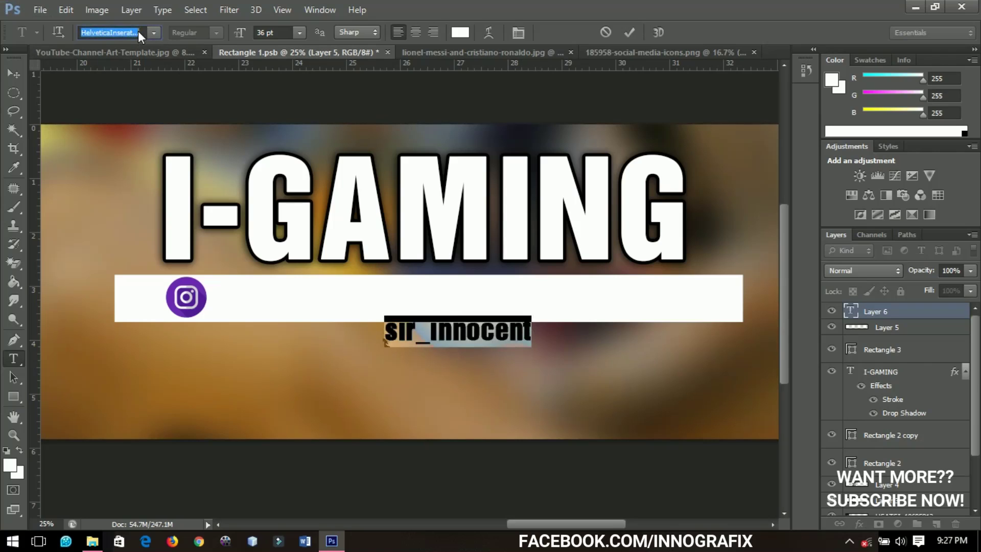
pyautogui.write('Akrobat')
pyautogui.press('Return')
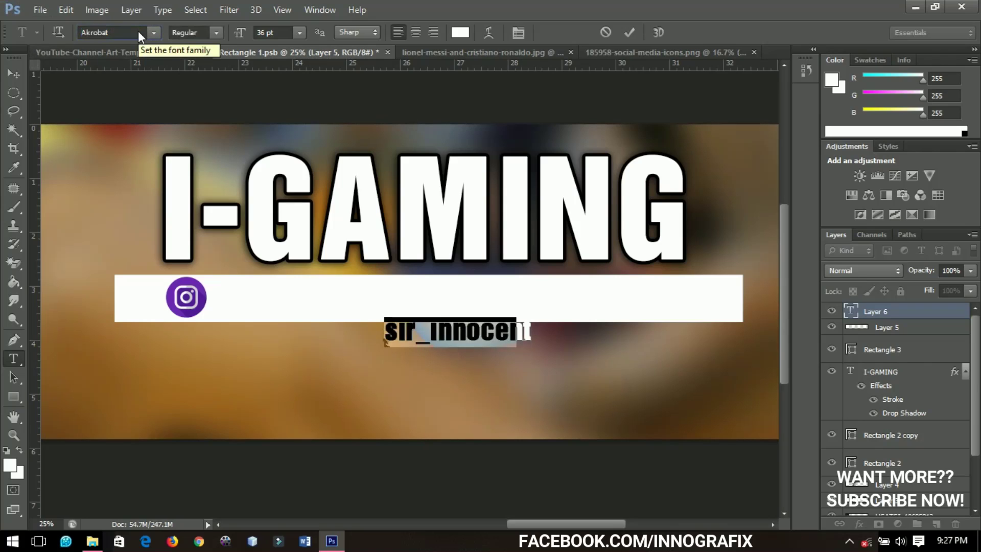
pyautogui.click(206, 31)
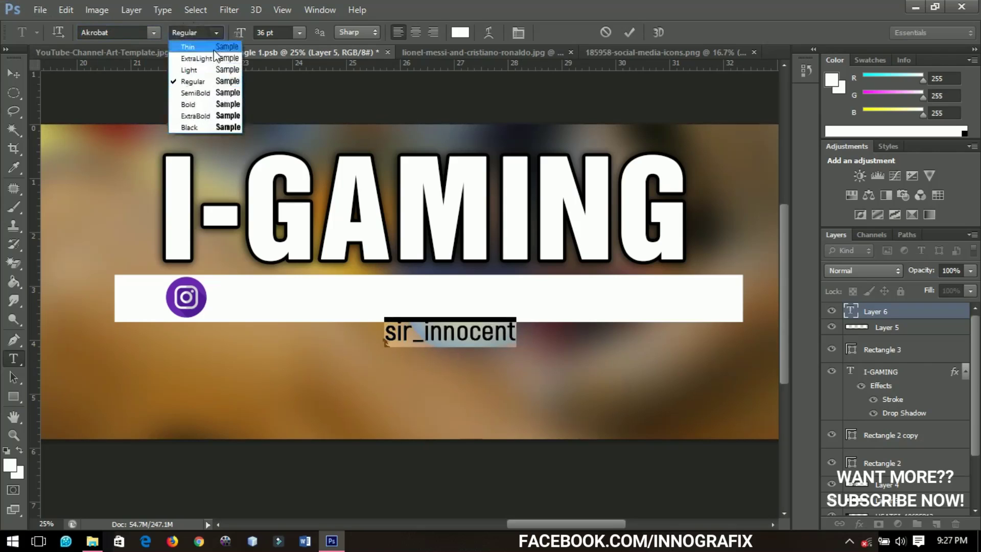
pyautogui.click(207, 106)
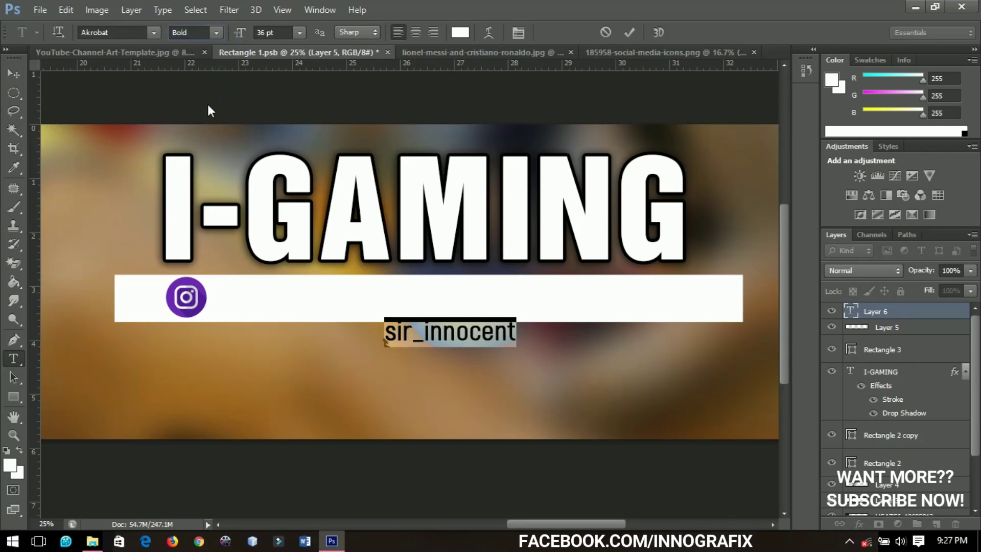
# Set the username text color to black (000000)
pyautogui.click(460, 33)
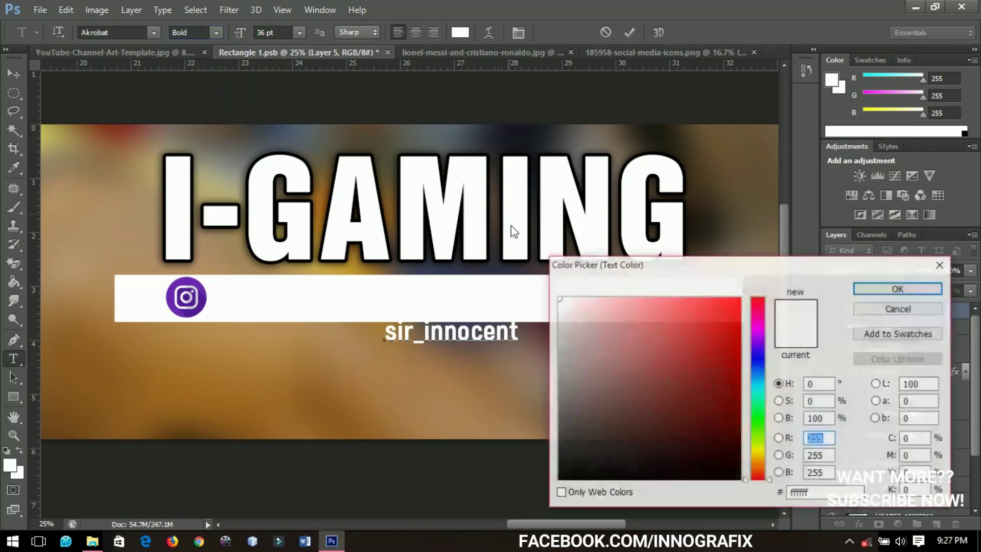
pyautogui.moveTo(657, 413); pyautogui.dragTo(557, 480)
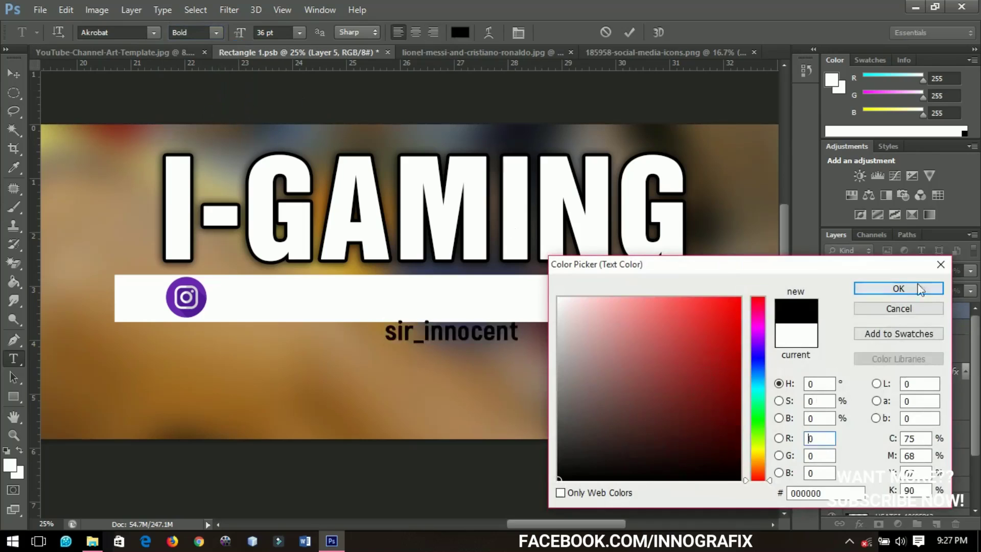
pyautogui.click(898, 288)
# Move the username into the white bar just right of the Instagram icon and scale it up proportionally to about 118%
pyautogui.click(15, 75)
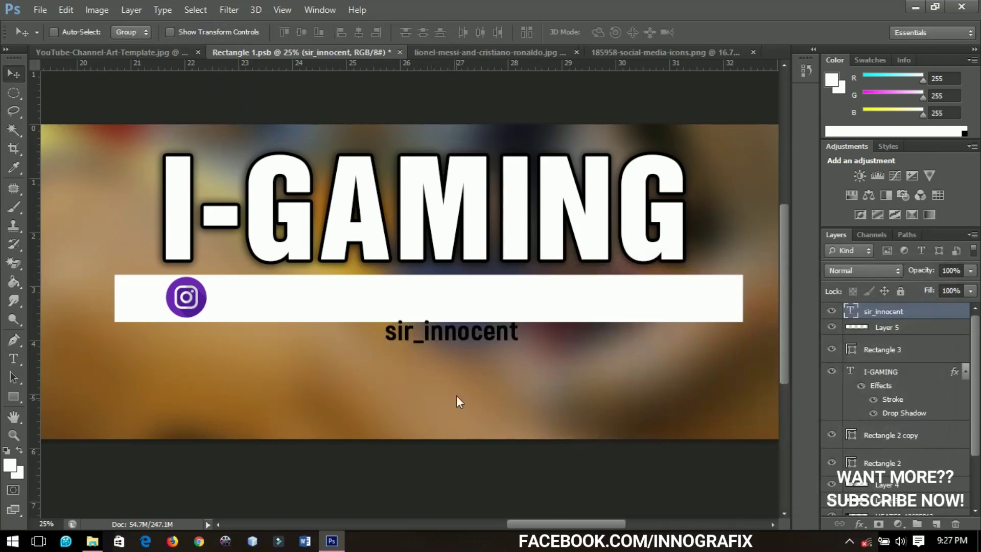
pyautogui.moveTo(456, 395); pyautogui.dragTo(291, 352)
pyautogui.hotkey('ctrl', 't')
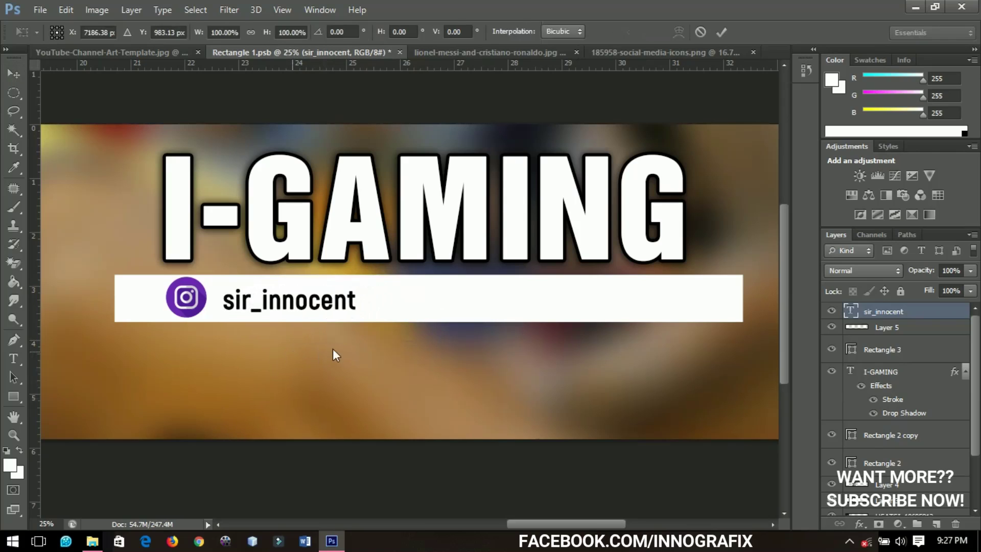
pyautogui.moveTo(361, 318); pyautogui.dragTo(371, 319)
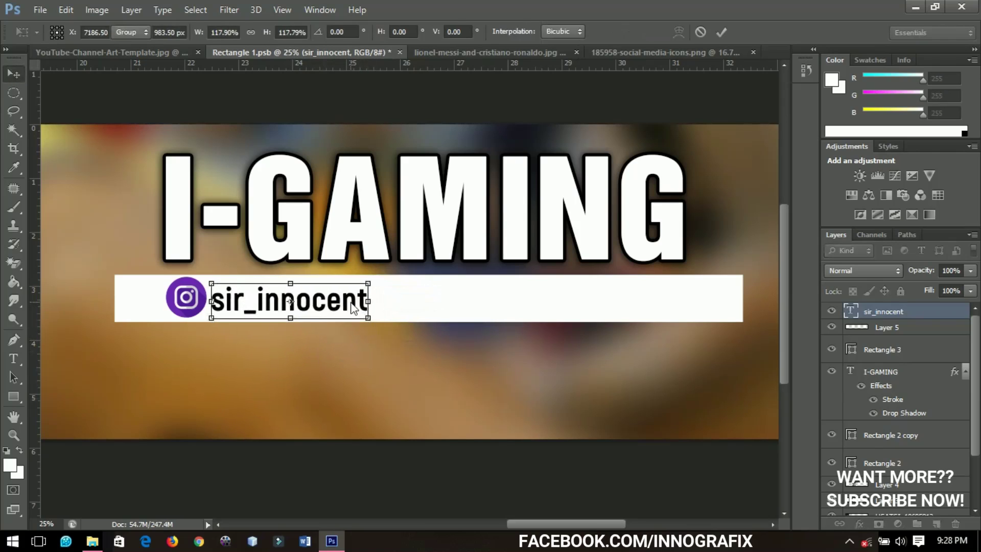
pyautogui.press('Return')
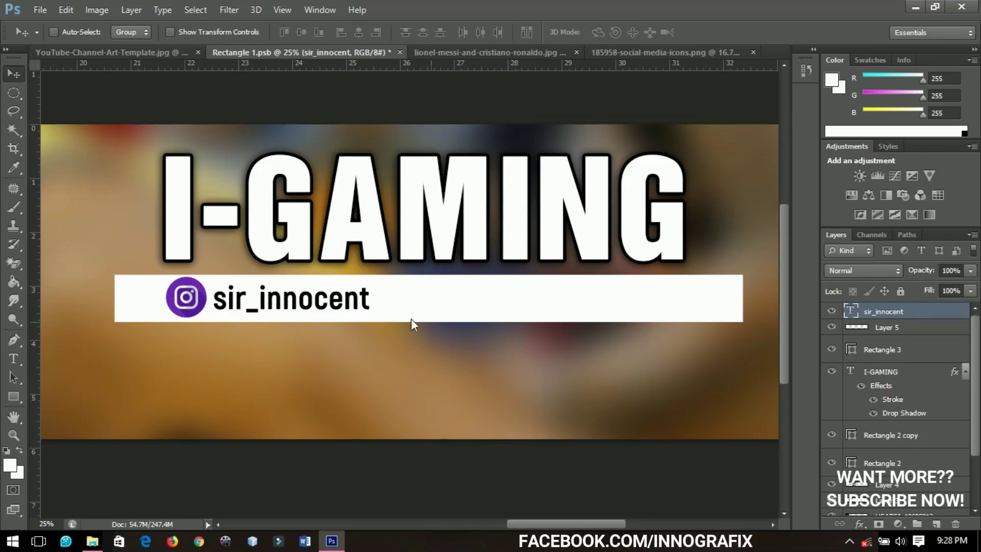
# Copy the yellow Snapchat icon from the social media icons image into the white bar, right of the username, scaled to fit the bar's height
pyautogui.click(688, 51)
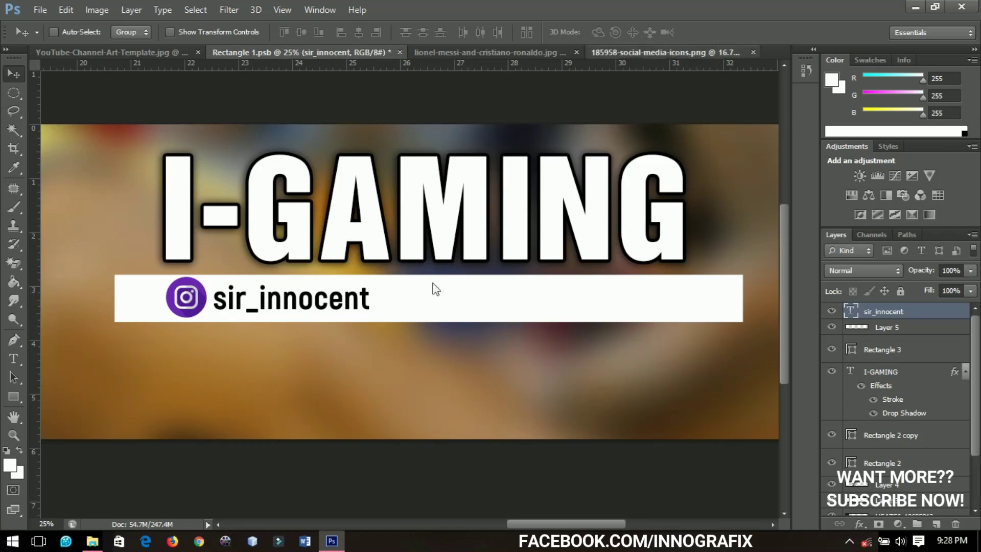
pyautogui.hotkey('ctrl', 'z')
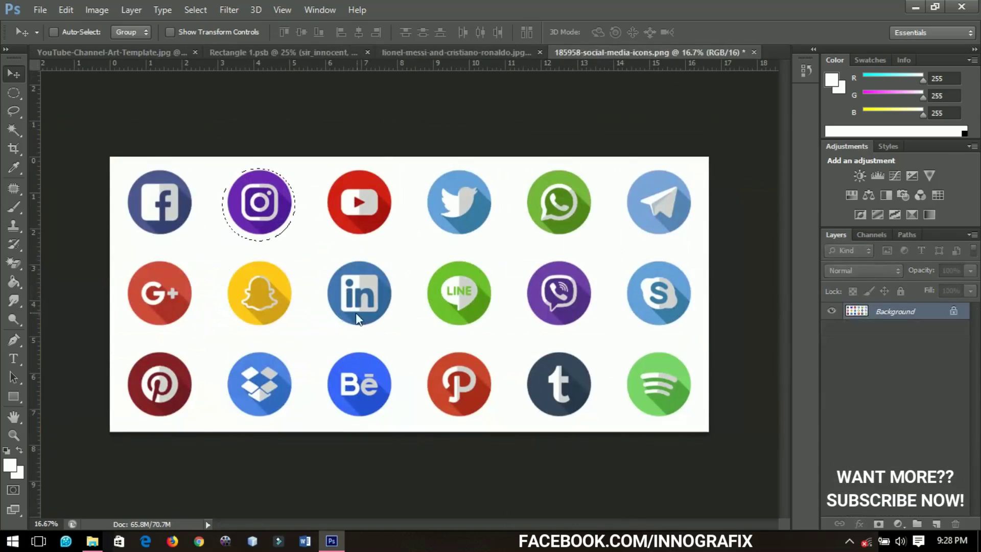
pyautogui.click(13, 93)
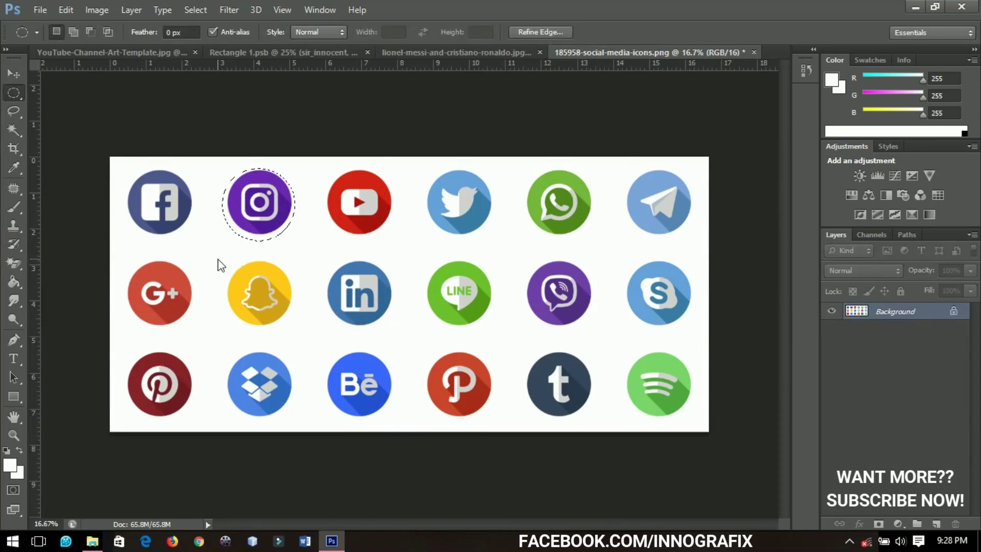
pyautogui.moveTo(219, 258); pyautogui.dragTo(420, 319)
pyautogui.hotkey('ctrl', 'j')
pyautogui.press('v')
pyautogui.hotkey('ctrl', 't')
pyautogui.press('Return')
# Duplicate the username text and place the copy in the white bar just right of the Snapchat icon
pyautogui.hotkey('alt', '[')
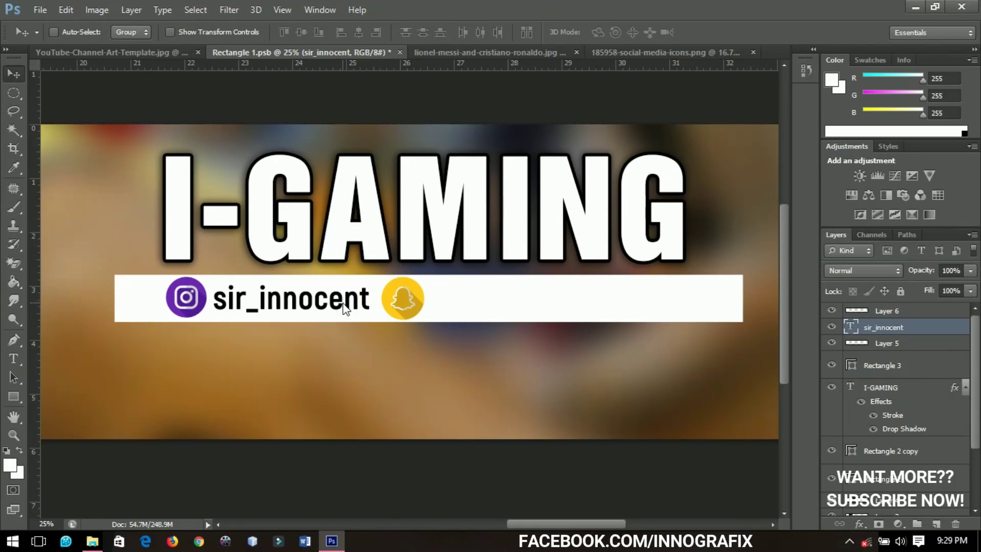
pyautogui.hotkey('ctrl', 'j')
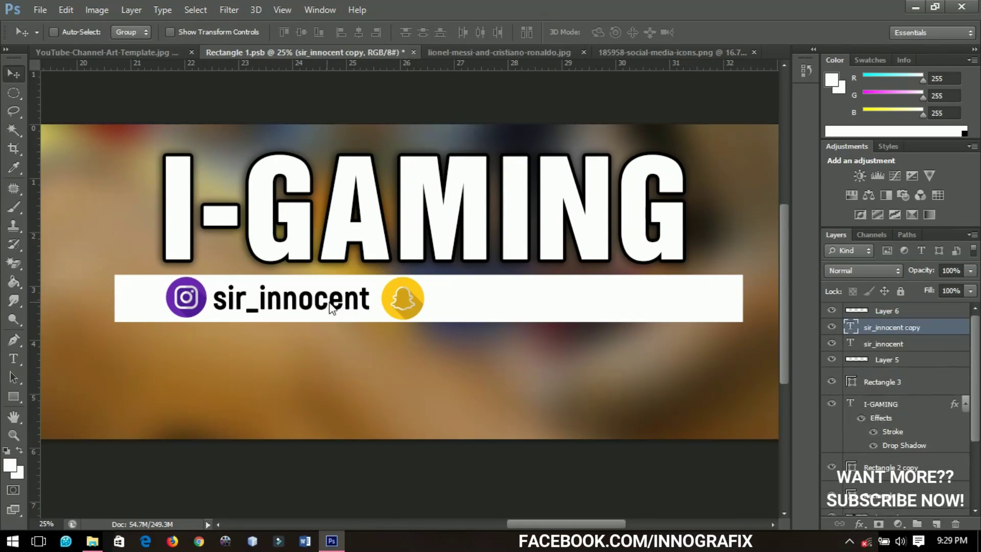
pyautogui.moveTo(331, 308); pyautogui.dragTo(544, 313)
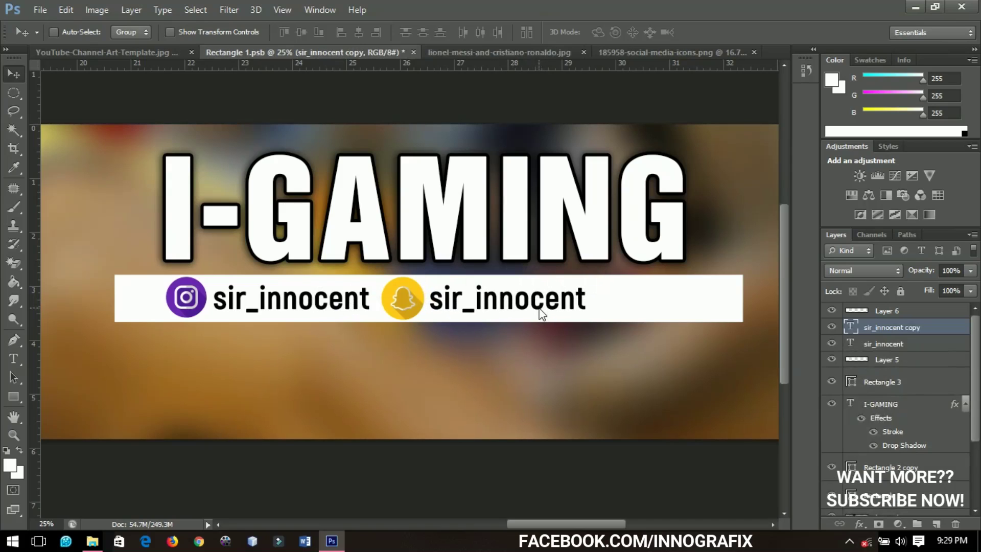
# Select both icon layers and both username layers and shift them together to the center of the white bar
pyautogui.click(909, 363)
pyautogui.click(905, 308)
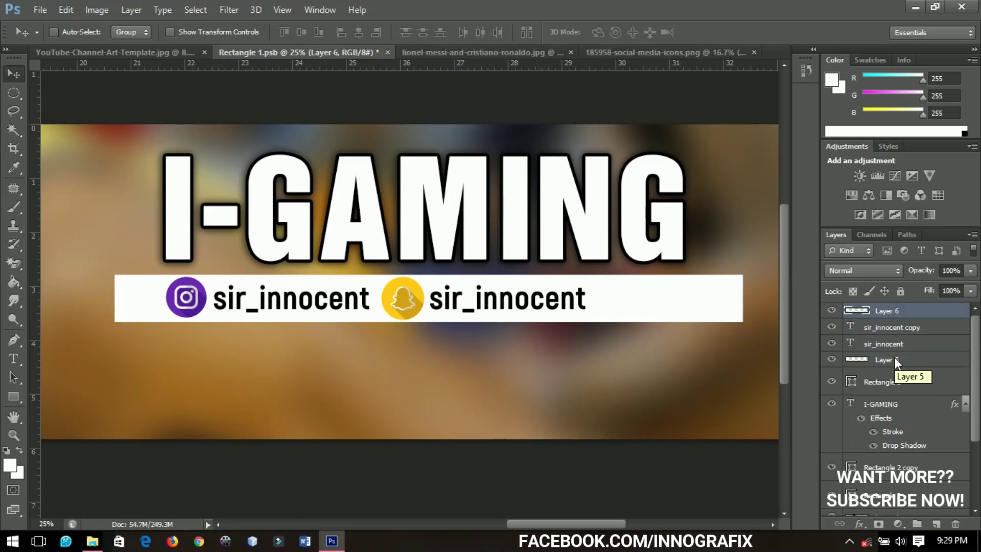
pyautogui.keyDown('shift'); pyautogui.click(895, 358); pyautogui.keyUp('shift')
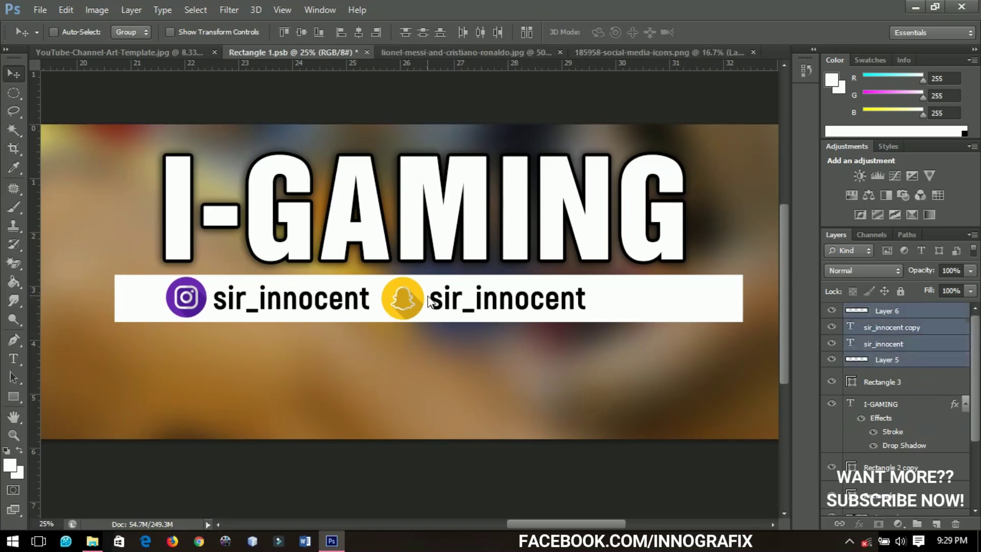
pyautogui.moveTo(429, 301); pyautogui.dragTo(474, 303)
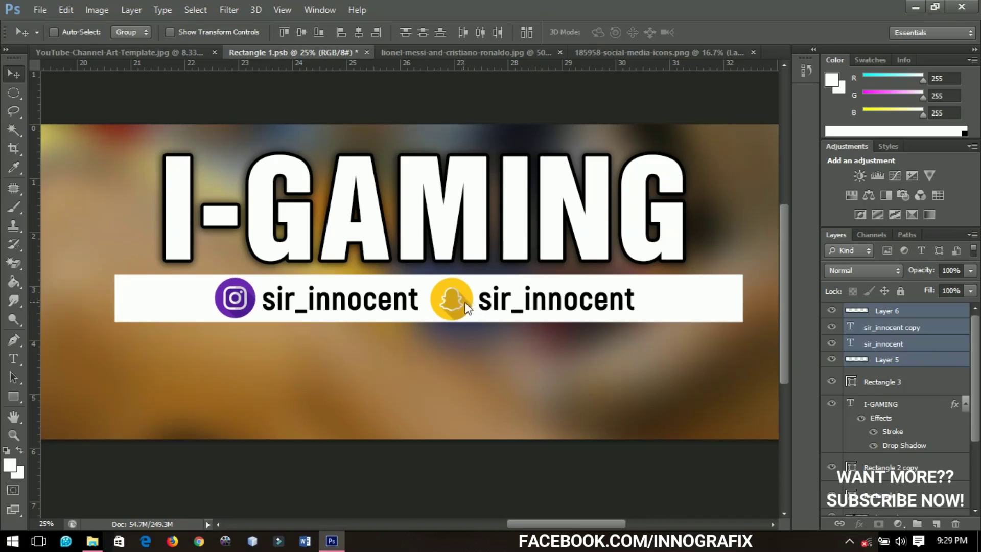
# Scale the Snapchat icon down proportionally around its center to about 87%
pyautogui.rightClick(463, 303)
pyautogui.click(488, 306)
pyautogui.hotkey('ctrl', 't')
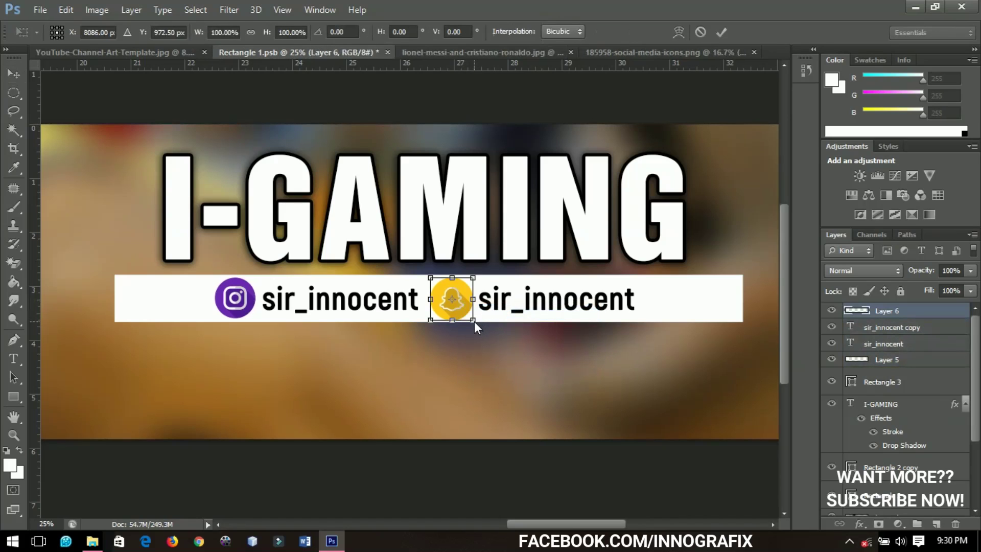
pyautogui.moveTo(473, 321); pyautogui.dragTo(473, 320)
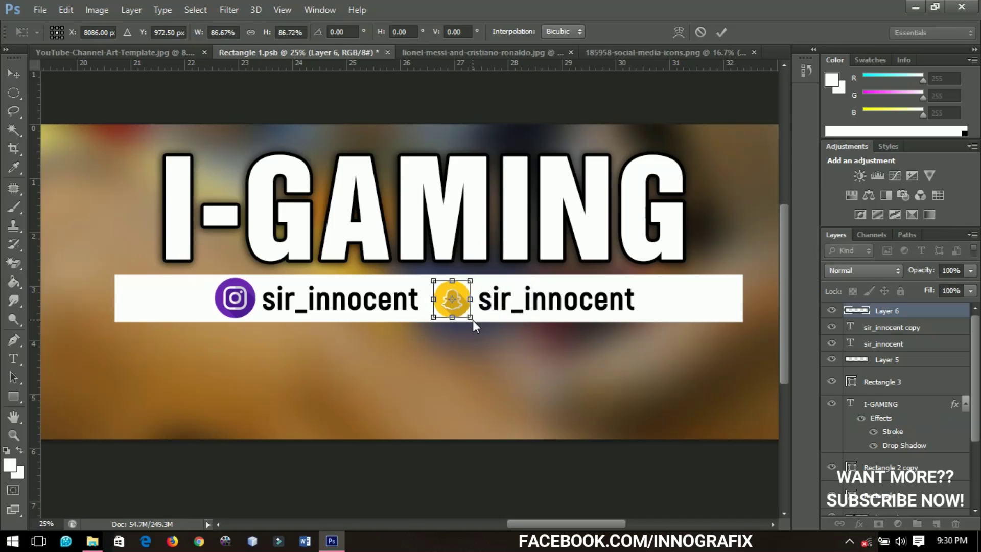
pyautogui.scroll(-5, 473, 320)
pyautogui.press('Return')
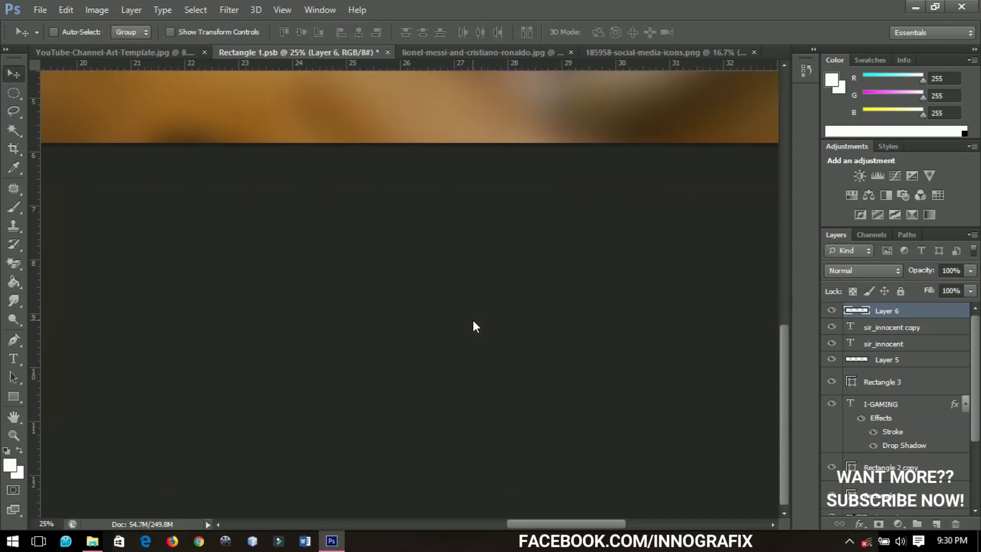
# Draw a rounded rectangle about 2055 × 367 px with a 50 px radius in the banner's lower-right corner, below the white bar
pyautogui.hotkey('ctrl', '0')
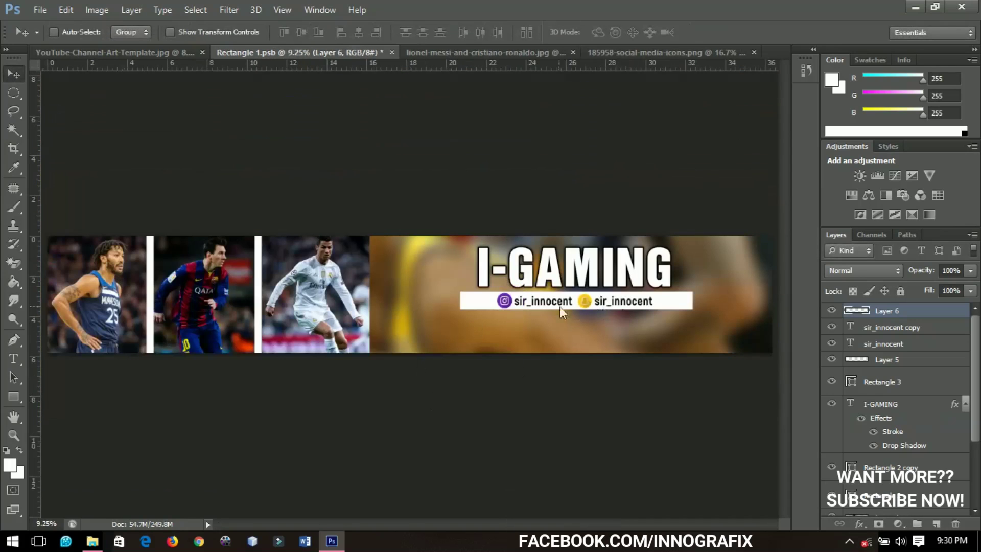
pyautogui.click(15, 396)
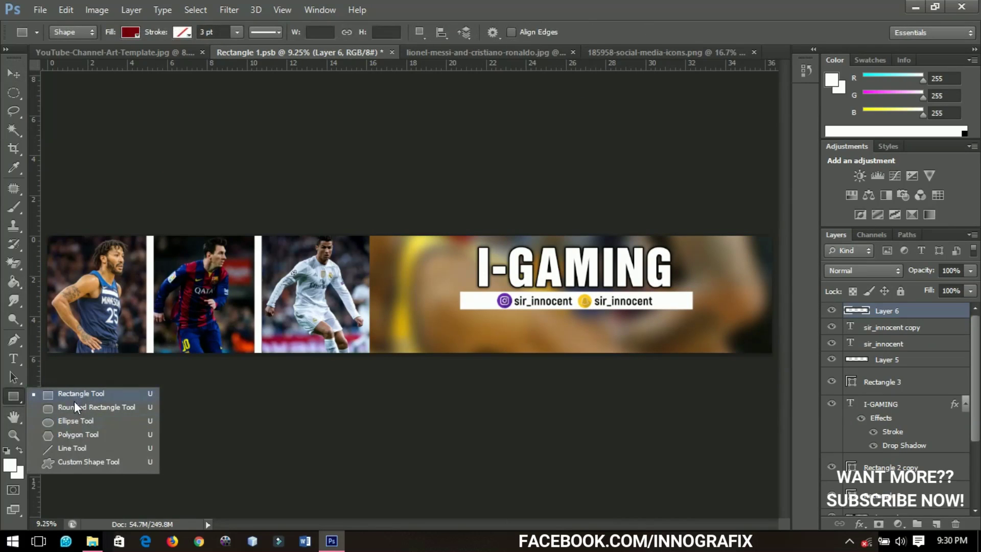
pyautogui.click(75, 408)
pyautogui.click(14, 397)
pyautogui.click(72, 407)
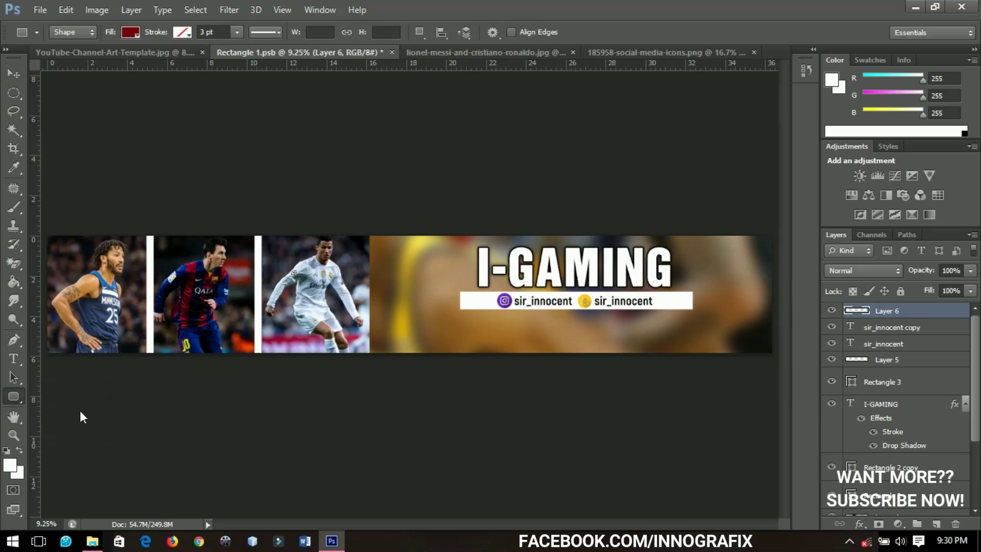
pyautogui.moveTo(628, 324); pyautogui.dragTo(764, 348)
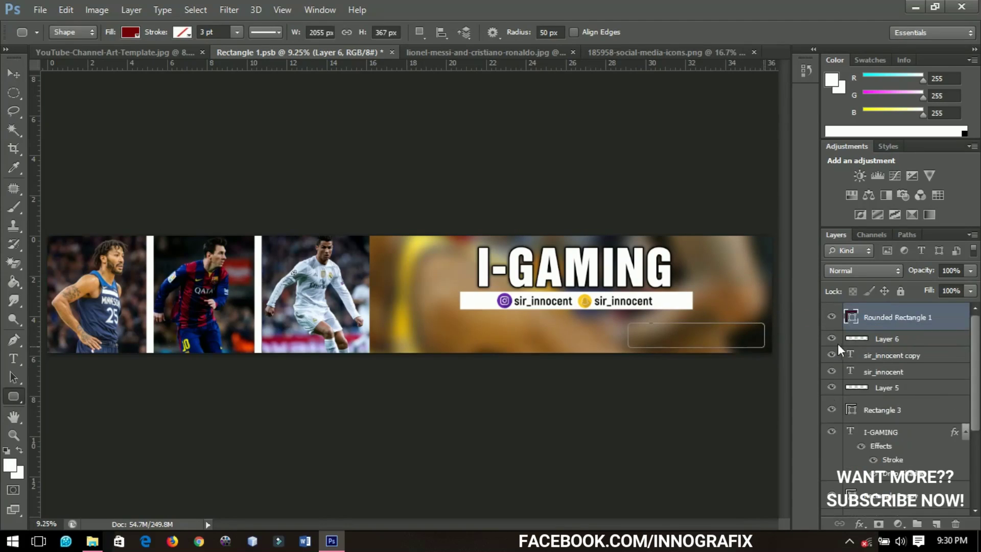
# Change the rounded rectangle's fill to pure bright red with hue 0, saturation 100% and brightness 100%
pyautogui.doubleClick(851, 316)
pyautogui.moveTo(739, 264); pyautogui.dragTo(719, 364)
pyautogui.moveTo(699, 426); pyautogui.dragTo(733, 387)
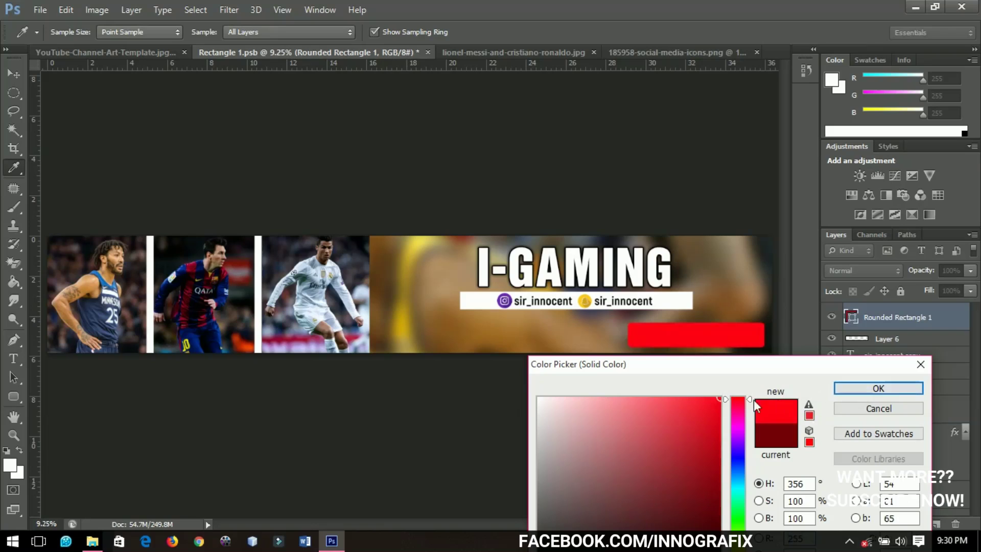
pyautogui.moveTo(750, 400); pyautogui.dragTo(749, 382)
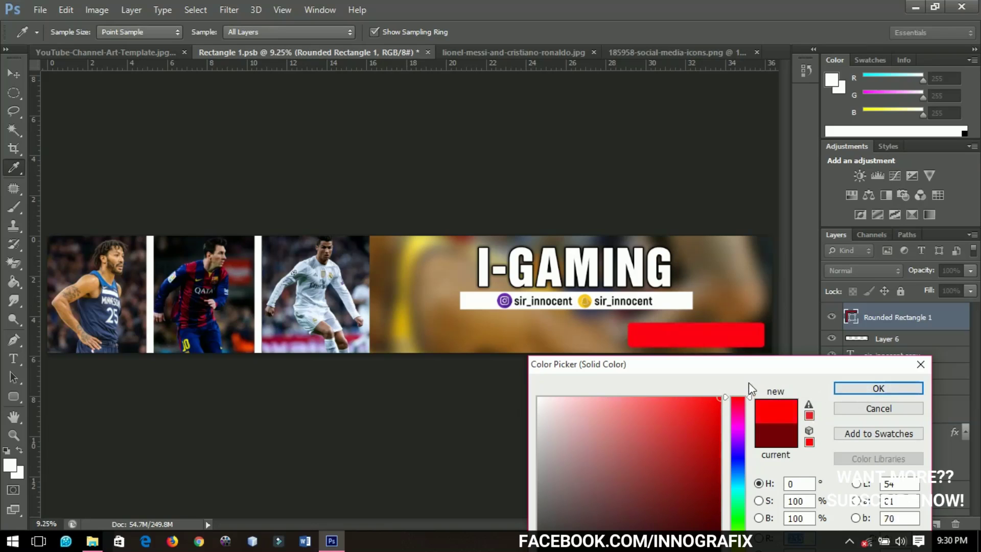
pyautogui.click(851, 390)
# Add the text SUBSCRIBE NOW in white Akrobat Bold, 36 pt, below the white bar and left of the red rectangle
pyautogui.press('t')
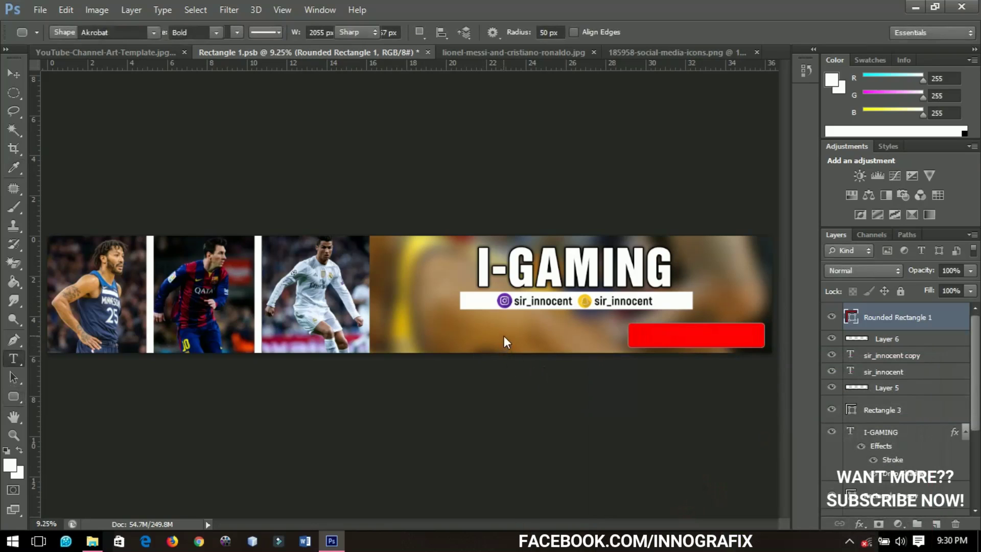
pyautogui.click(505, 335)
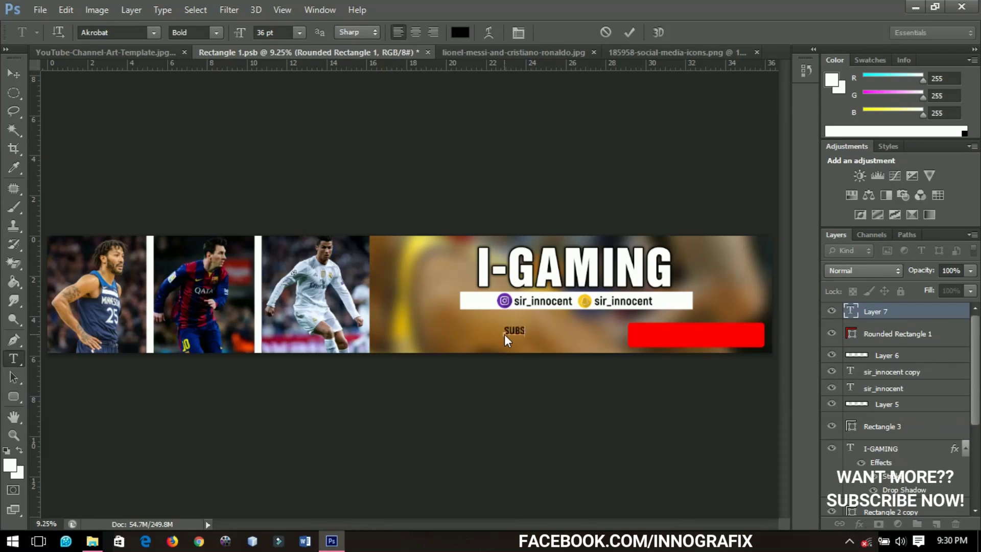
pyautogui.write('SUBSCRIBE NOW')
pyautogui.hotkey('ctrl', 'a')
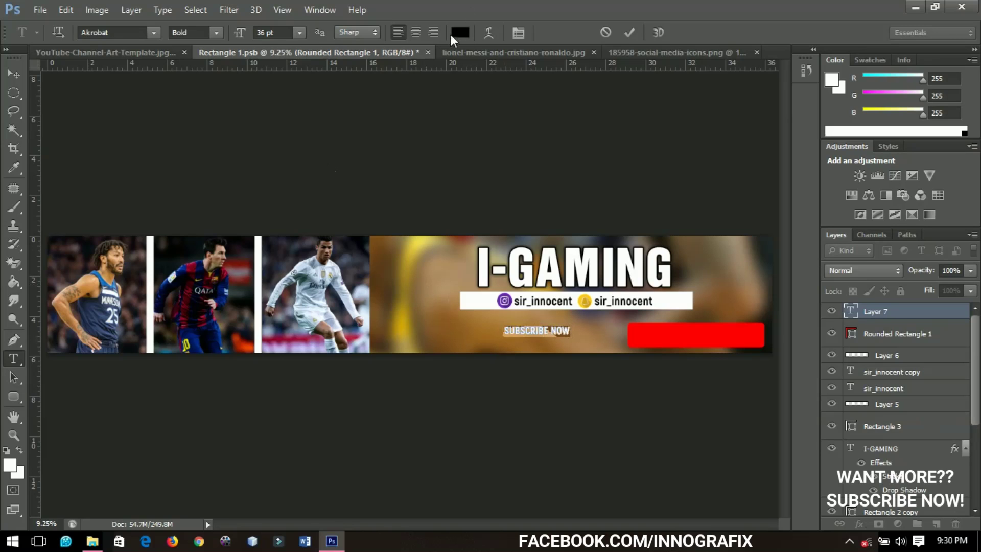
pyautogui.click(458, 32)
pyautogui.moveTo(590, 421); pyautogui.dragTo(532, 390)
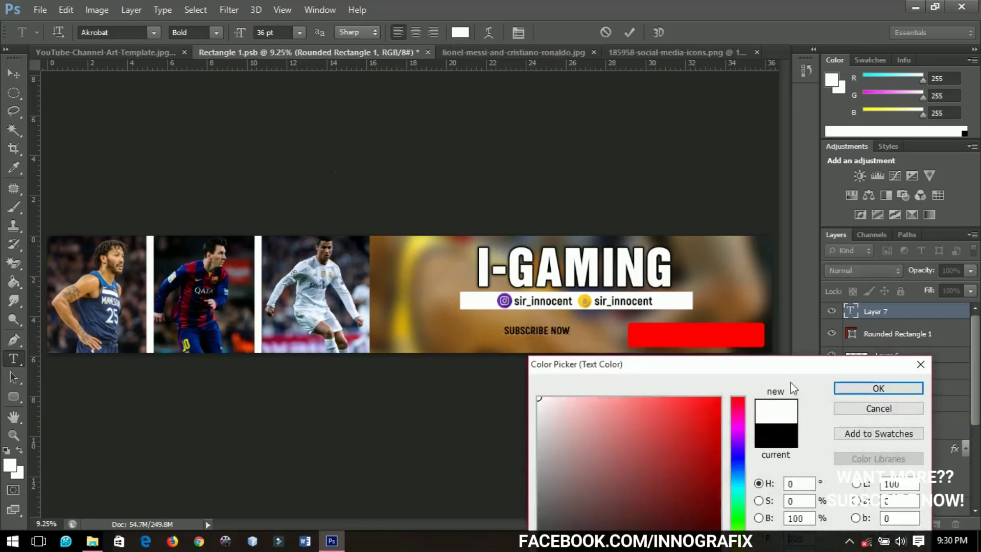
pyautogui.click(878, 389)
# Move the SUBSCRIBE NOW text onto the red rectangle and scale it up proportionally around its center to about 189%
pyautogui.click(13, 74)
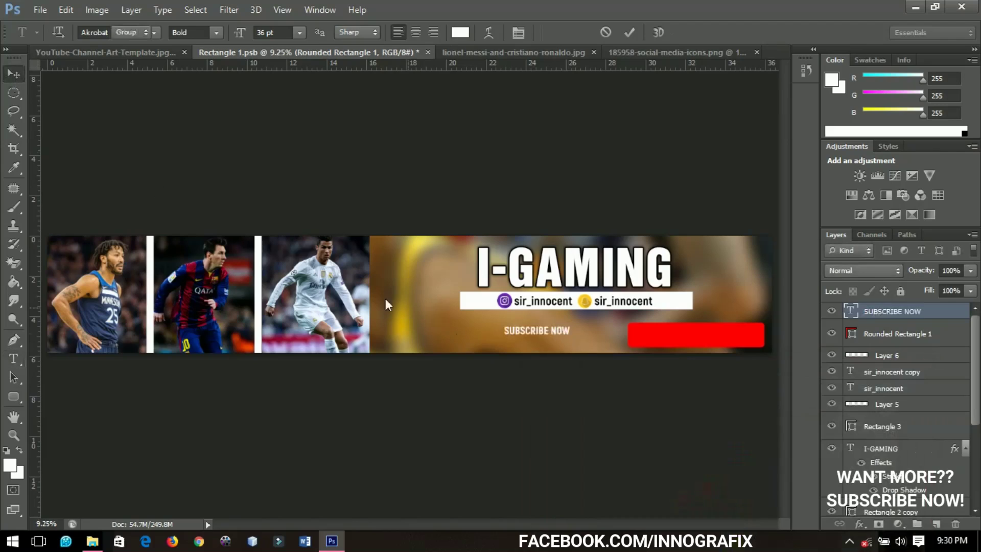
pyautogui.moveTo(478, 347); pyautogui.dragTo(634, 350)
pyautogui.hotkey('ctrl', 't')
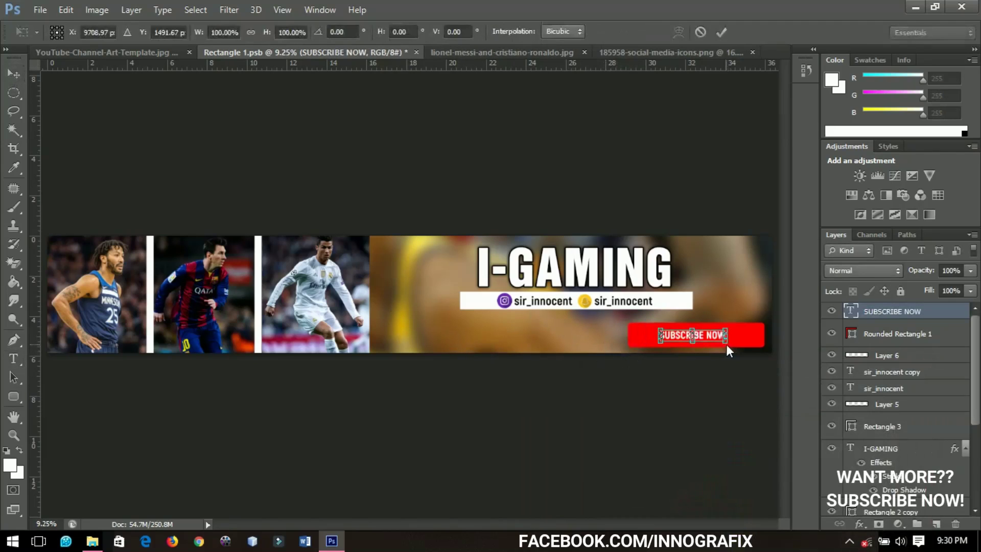
pyautogui.moveTo(726, 344); pyautogui.dragTo(755, 351)
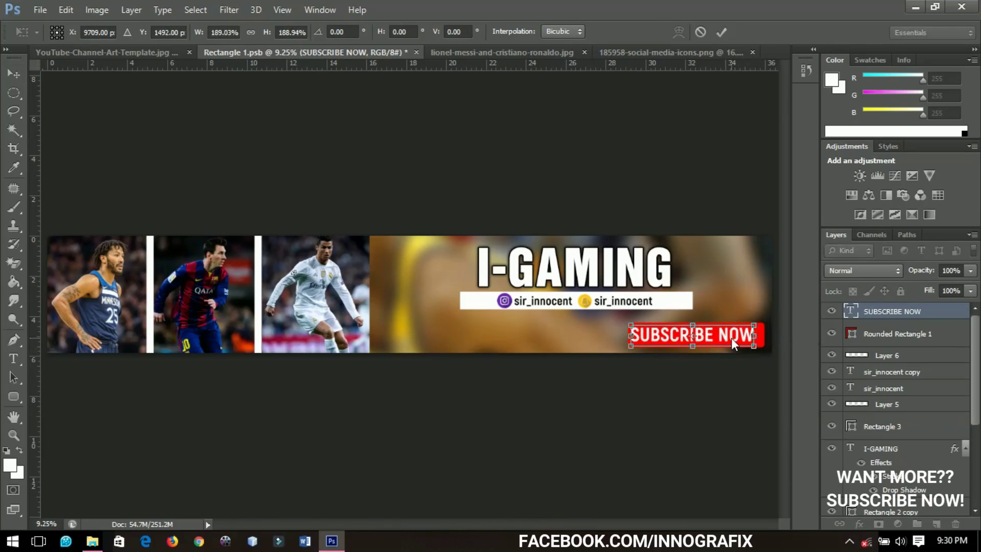
pyautogui.press('Return')
# Nudge the SUBSCRIBE NOW text slightly to the right so it sits horizontally centered within the red rectangle
pyautogui.hotkey('shift', 'Right')
pyautogui.hotkey('shift', 'Right')
pyautogui.hotkey('shift', 'Right')
pyautogui.hotkey('shift', 'Right')
pyautogui.hotkey('shift', 'Right')
pyautogui.hotkey('shift', 'Right')
pyautogui.hotkey('shift', 'Right')
pyautogui.hotkey('shift', 'Right')
pyautogui.hotkey('shift', 'Right')
pyautogui.hotkey('shift', 'Right')
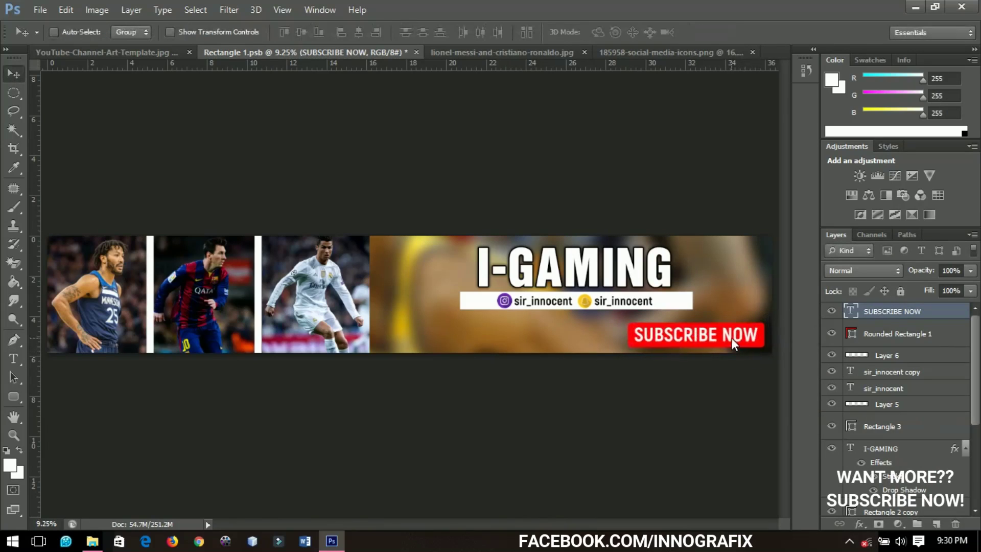
pyautogui.hotkey('shift', 'Left')
pyautogui.hotkey('shift', 'Left')
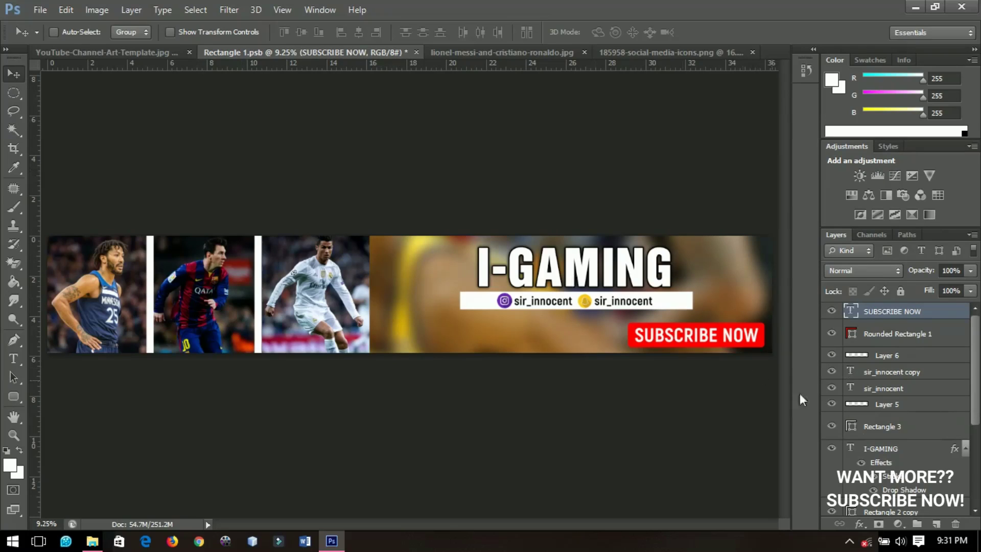
# Collapse the I-GAMING layer's effects list and open the image optical flares145 from the Gaming folder
pyautogui.click(965, 448)
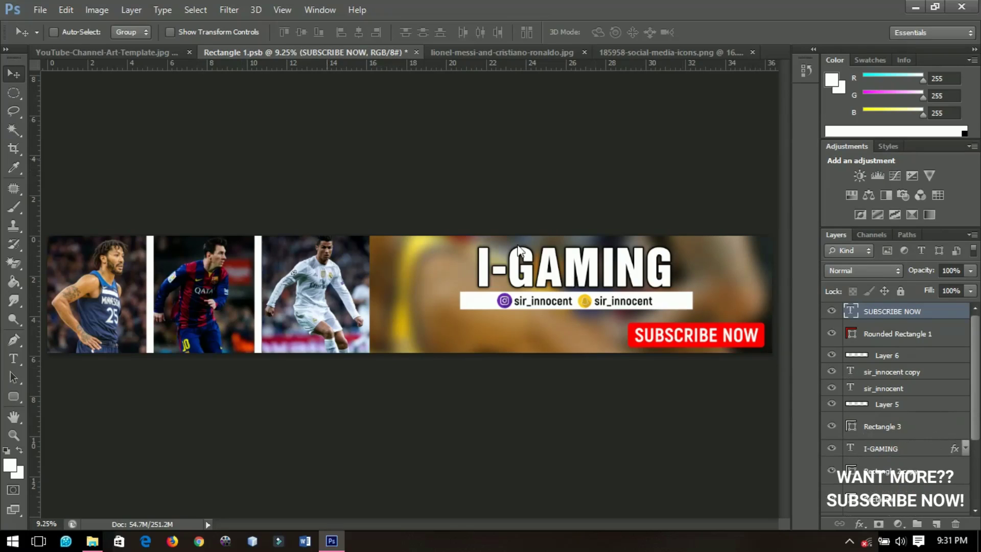
pyautogui.click(41, 10)
pyautogui.click(54, 38)
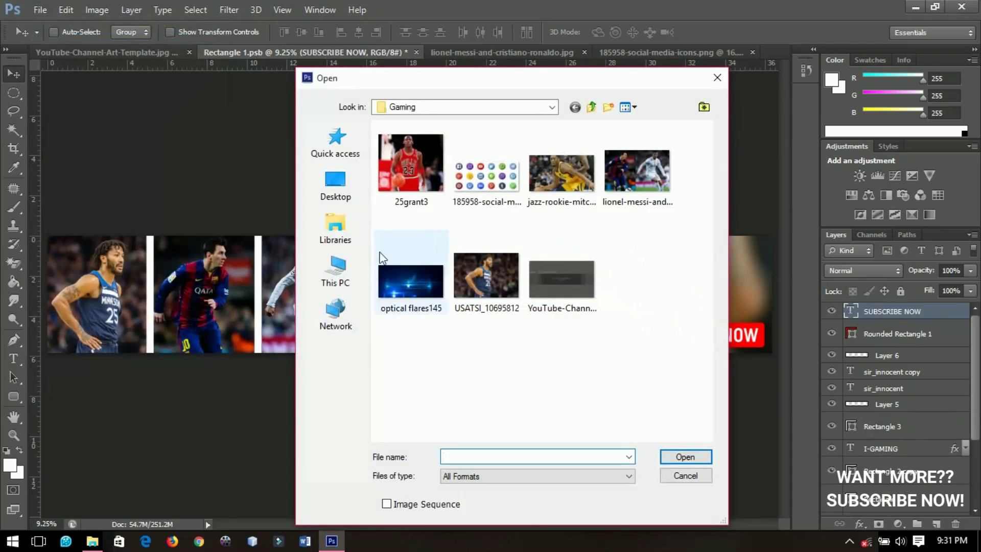
pyautogui.click(389, 277)
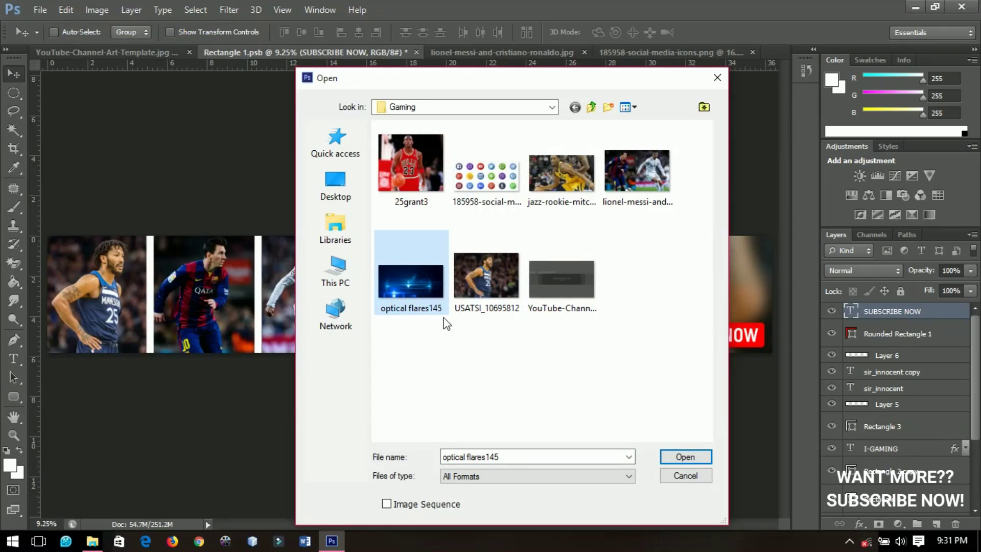
pyautogui.click(676, 461)
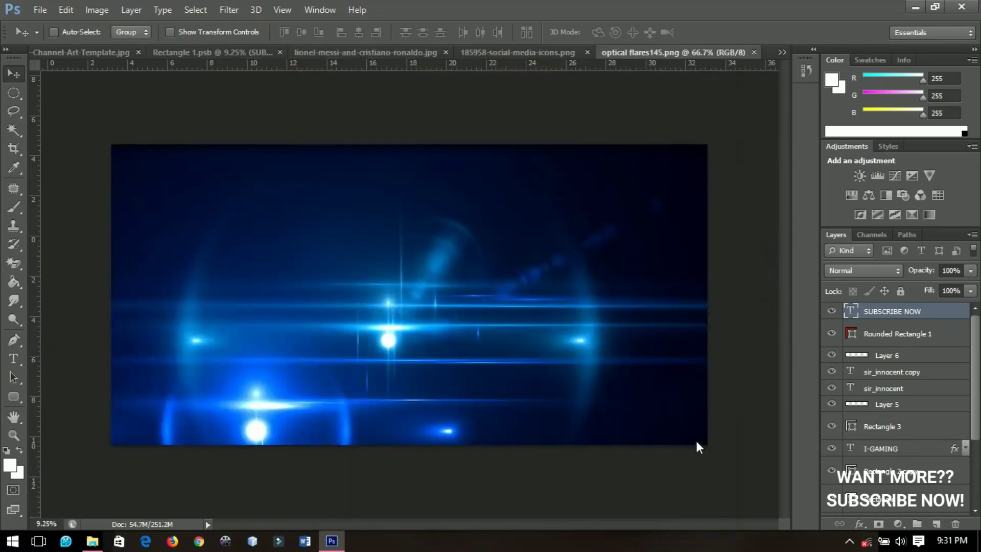
# Convert the flare image's background to Layer 0, copy it into the Rectangle 1.psb banner and enlarge it to about 308% over the players
pyautogui.doubleClick(901, 312)
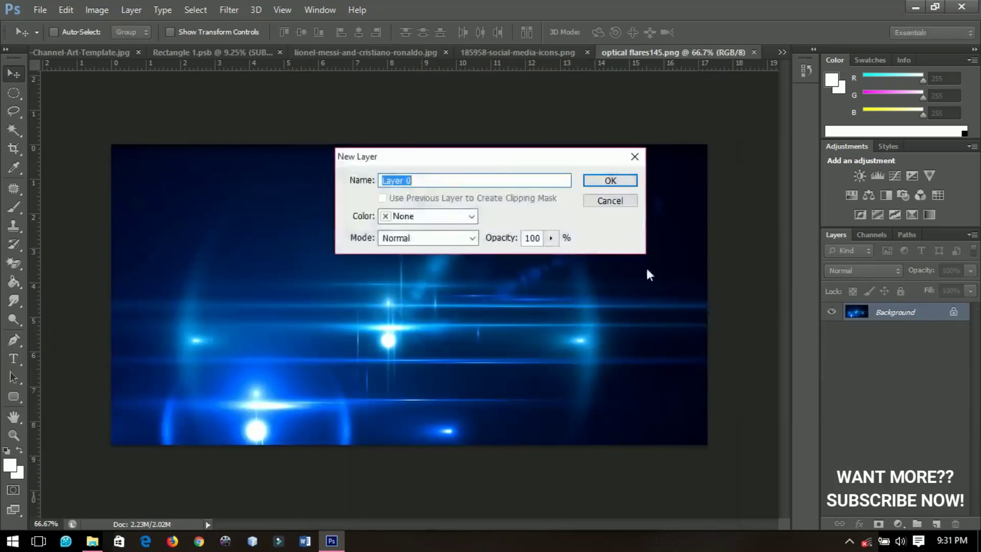
pyautogui.click(609, 182)
pyautogui.moveTo(530, 288); pyautogui.dragTo(350, 360)
pyautogui.hotkey('ctrl', 't')
pyautogui.doubleClick(293, 306)
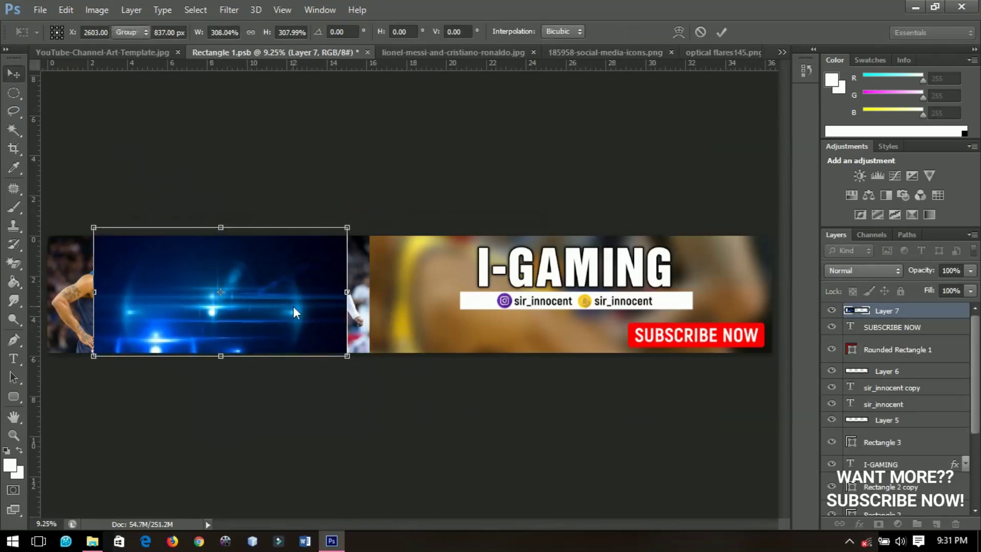
# Set the flare layer's blend mode to Screen and enlarge it proportionally to about 130% to cover the three player images
pyautogui.click(874, 271)
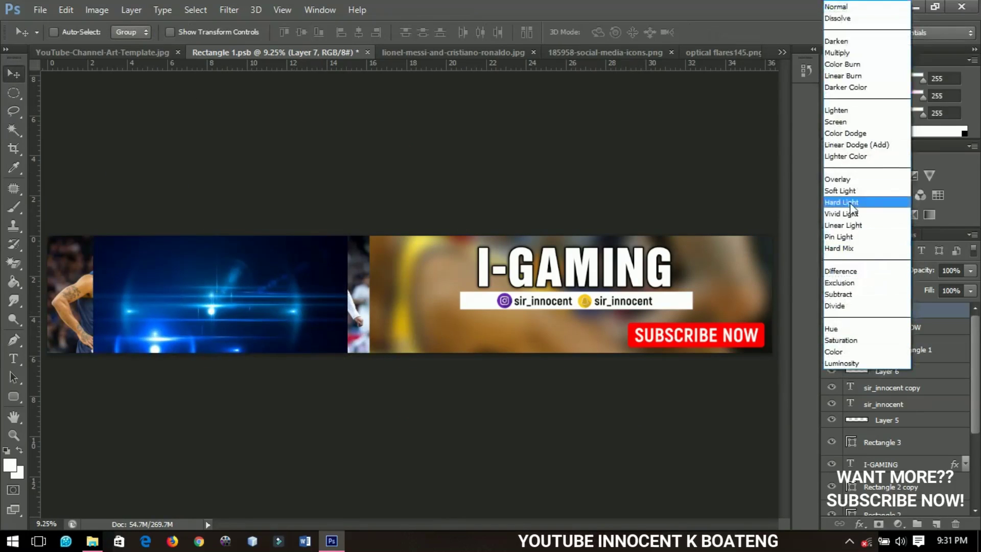
pyautogui.click(842, 122)
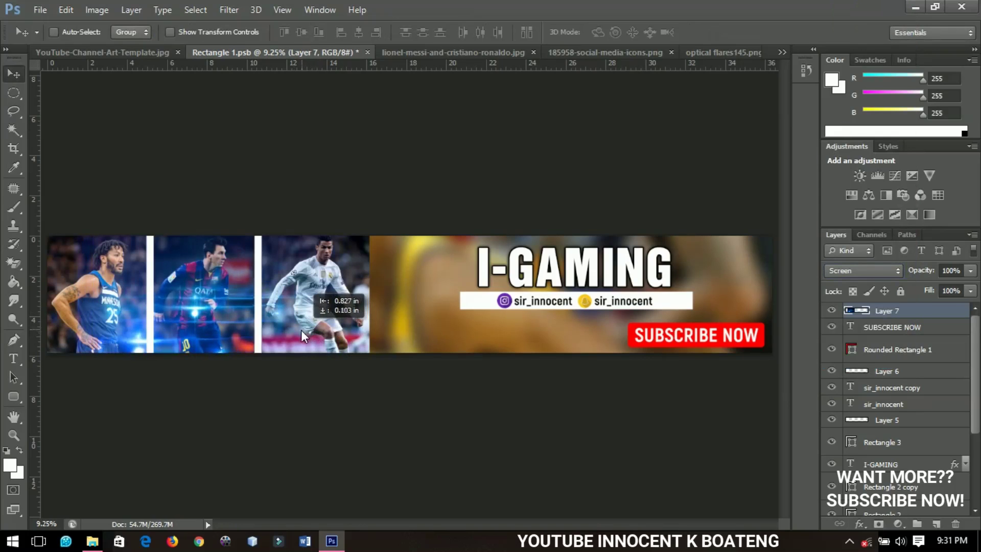
pyautogui.hotkey('ctrl', 't')
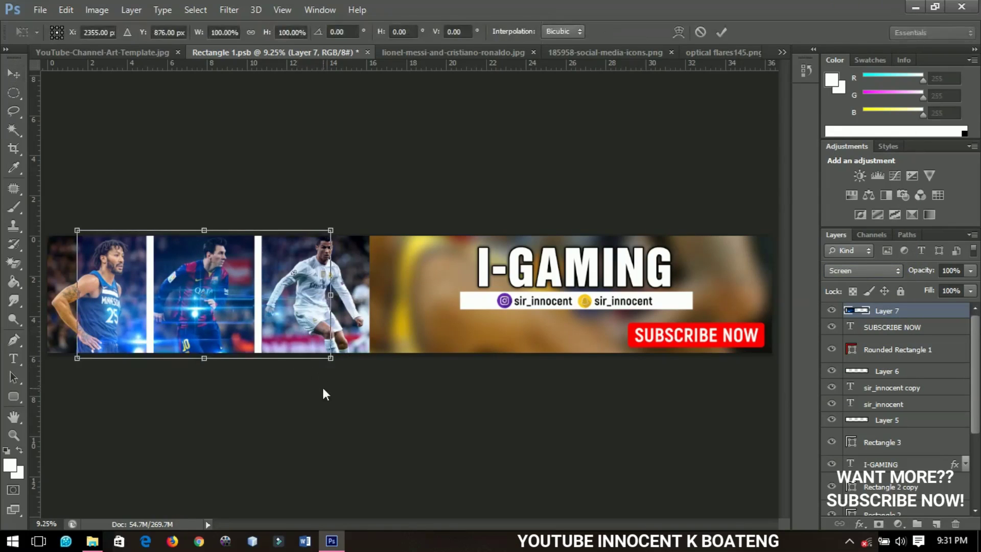
pyautogui.moveTo(330, 232); pyautogui.dragTo(367, 213)
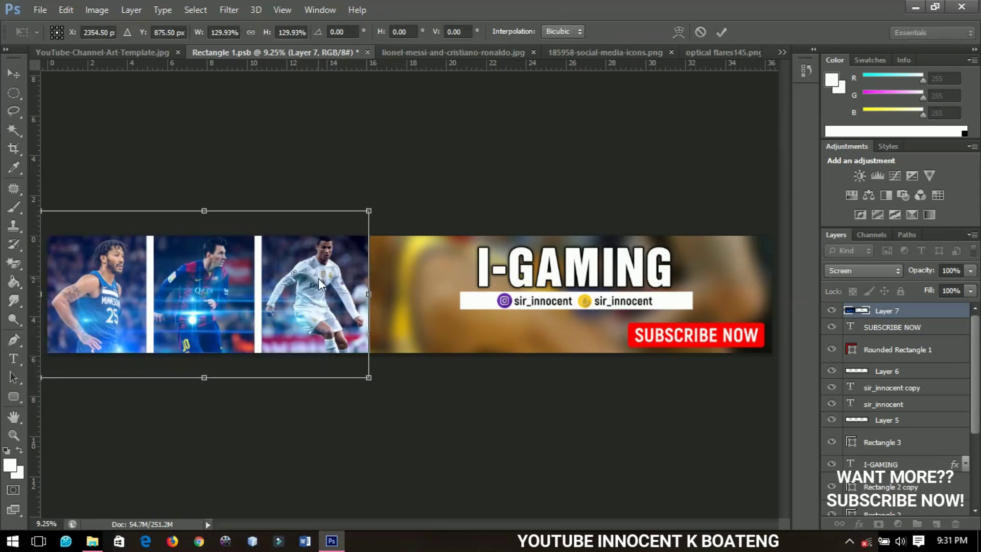
pyautogui.press('Return')
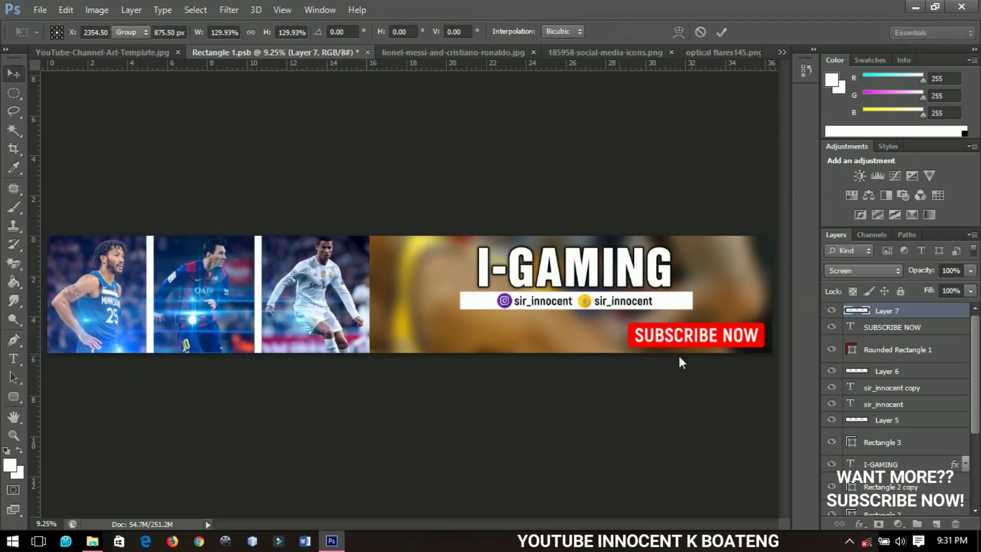
# Lower the flare layer's opacity to 68%
pyautogui.moveTo(923, 269); pyautogui.dragTo(900, 270)
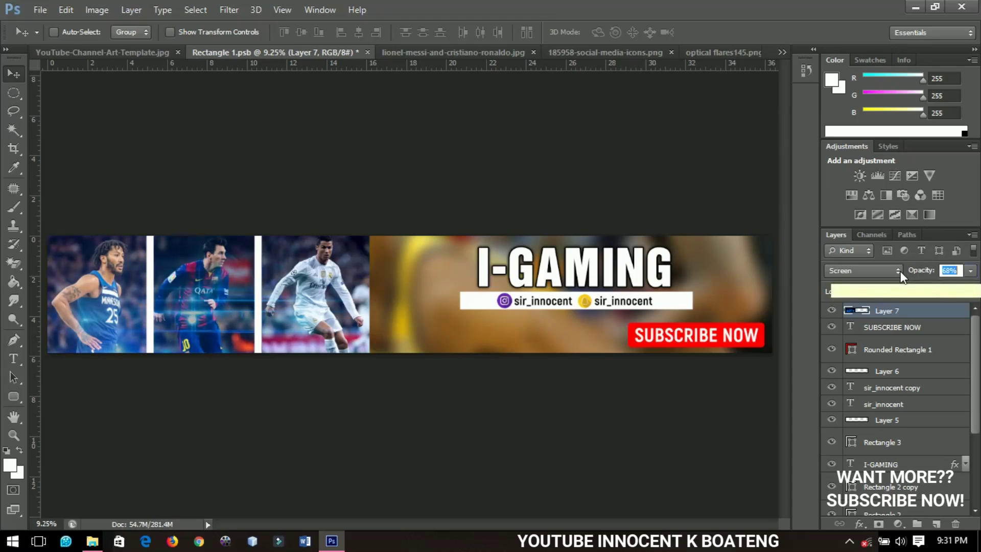
pyautogui.press('Return')
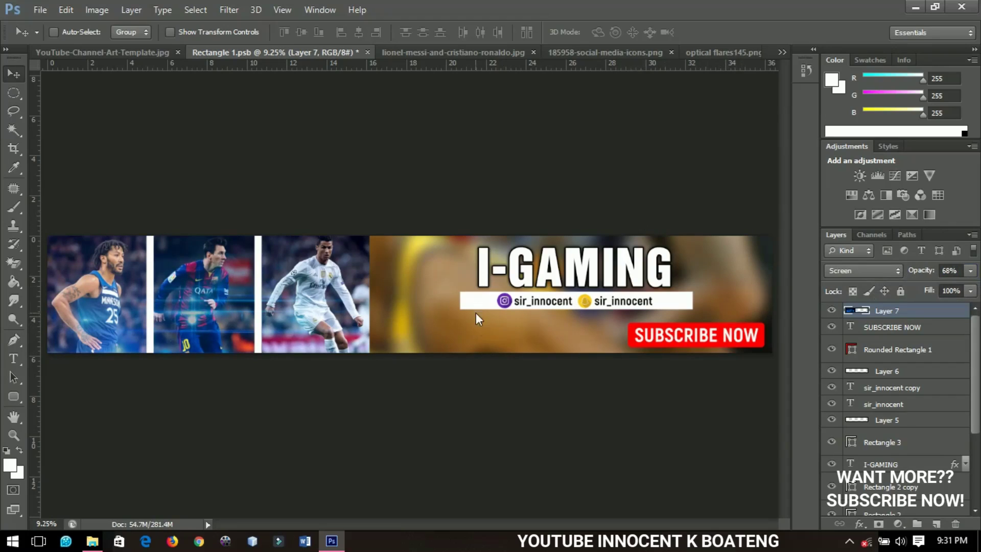
pyautogui.rightClick(474, 339)
pyautogui.click(506, 343)
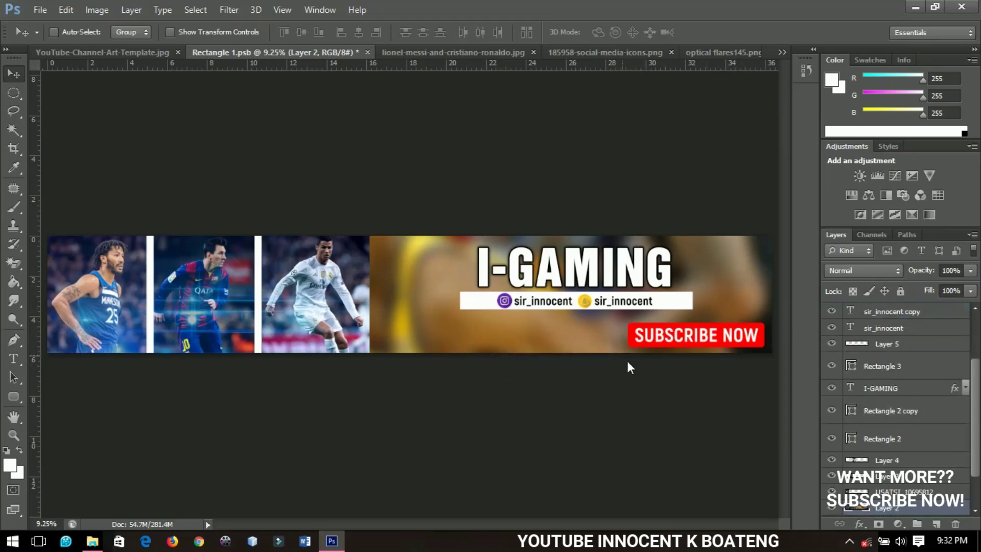
pyautogui.click(14, 359)
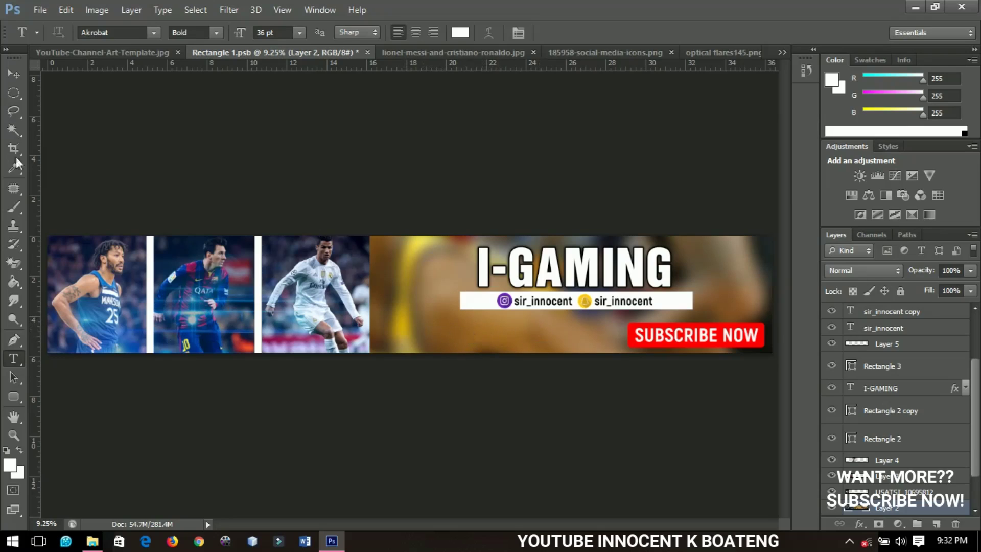
pyautogui.click(18, 79)
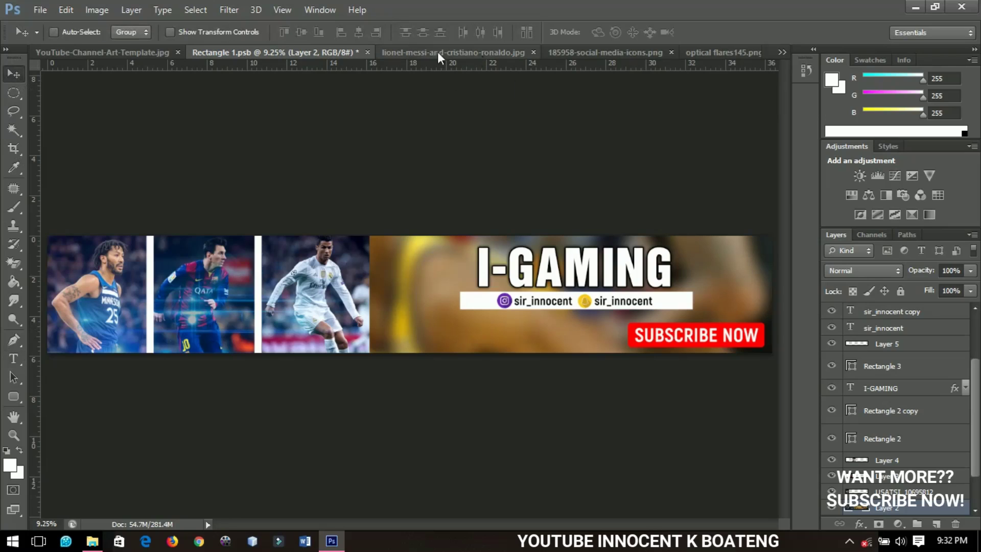
# Close the Rectangle 1.psb banner document and save its changes back into the channel art template
pyautogui.click(367, 50)
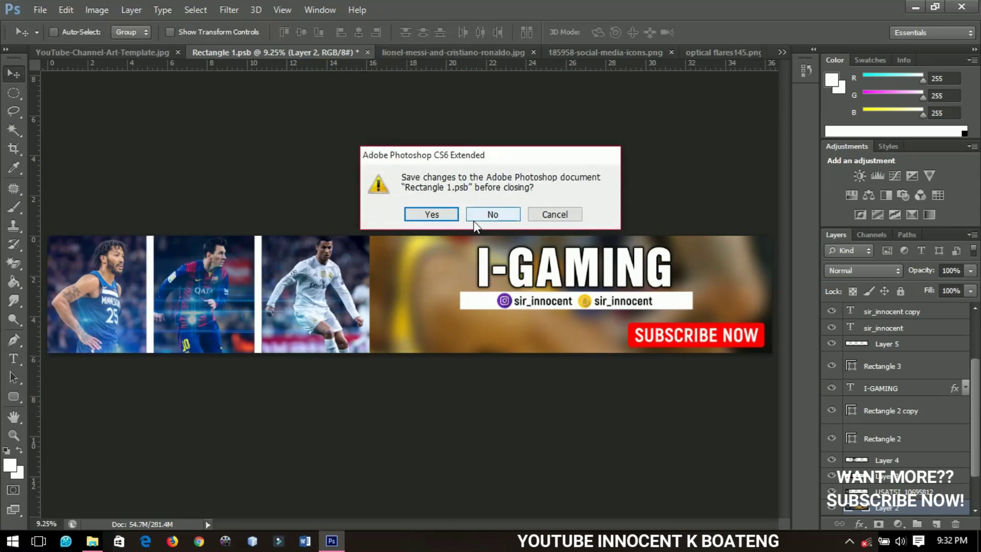
pyautogui.click(429, 214)
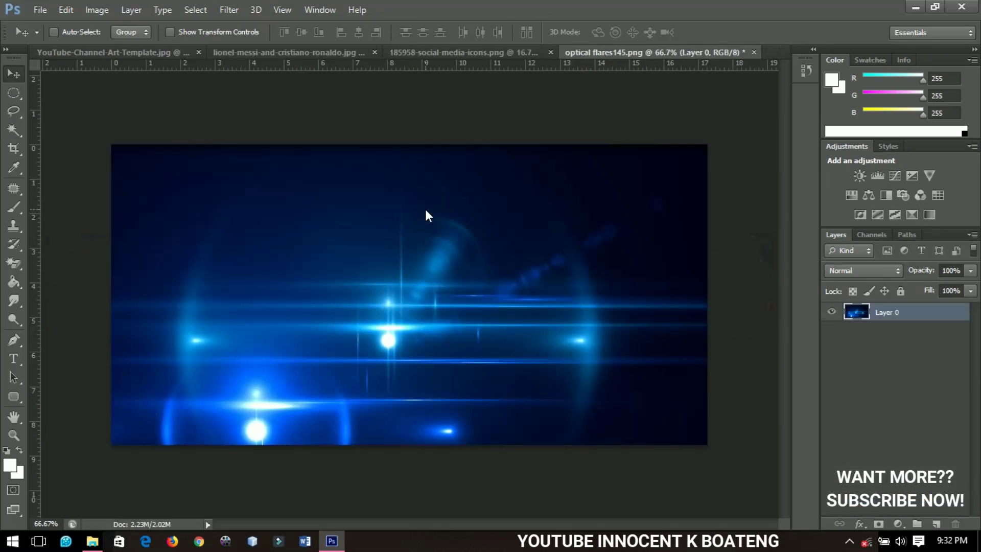
# Close the optical flares, social media icons and Messi-Ronaldo source images without saving, leaving the channel art template open
pyautogui.rightClick(666, 53)
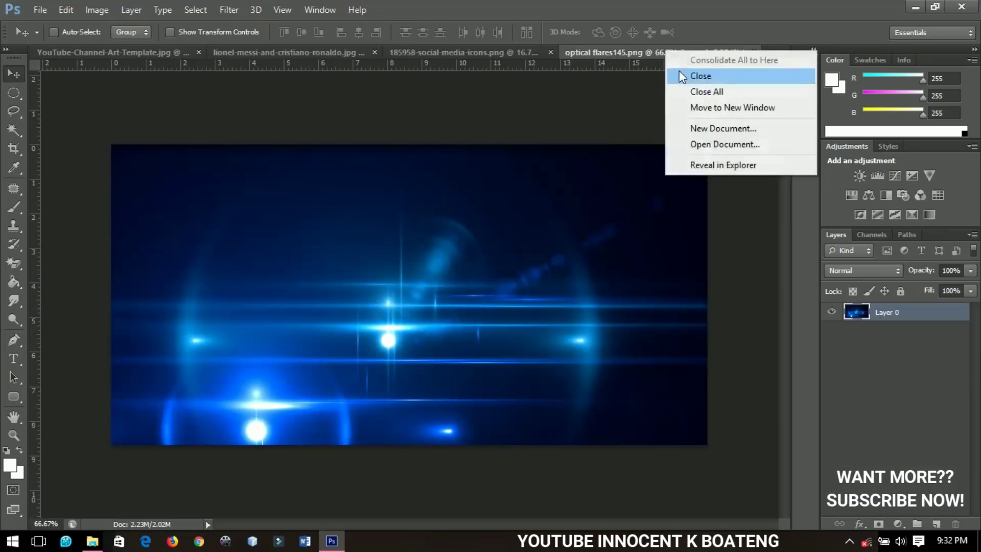
pyautogui.click(678, 72)
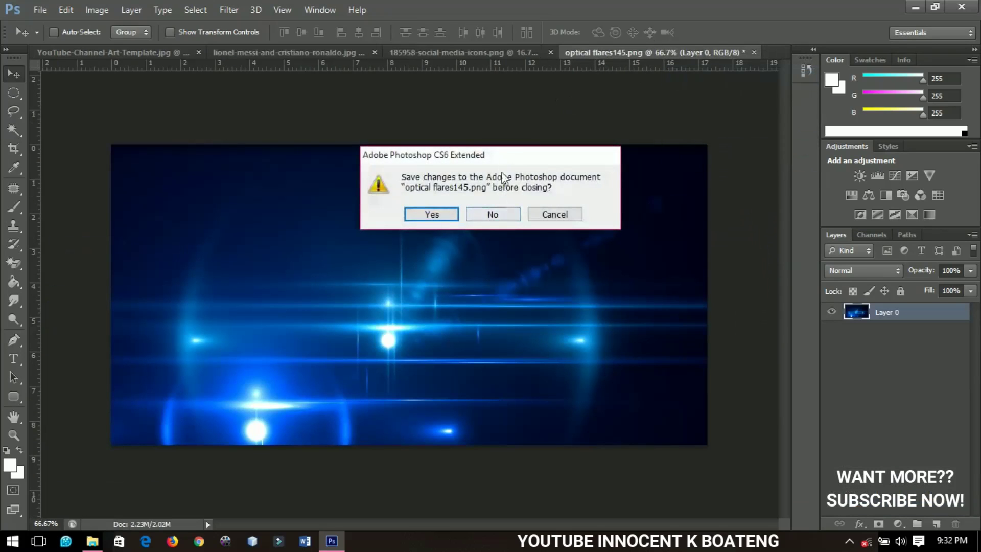
pyautogui.click(497, 209)
pyautogui.rightClick(540, 51)
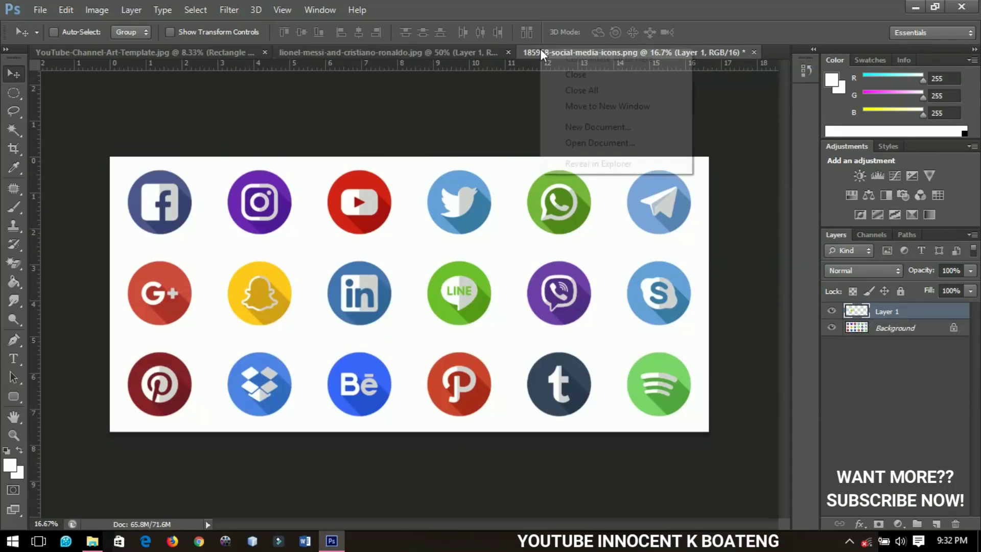
pyautogui.click(582, 72)
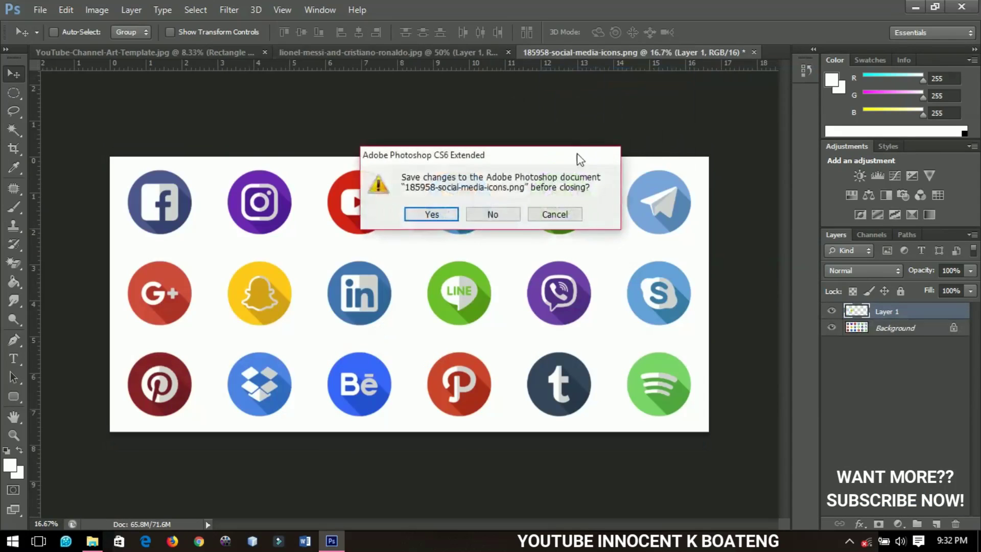
pyautogui.click(498, 214)
pyautogui.rightClick(455, 51)
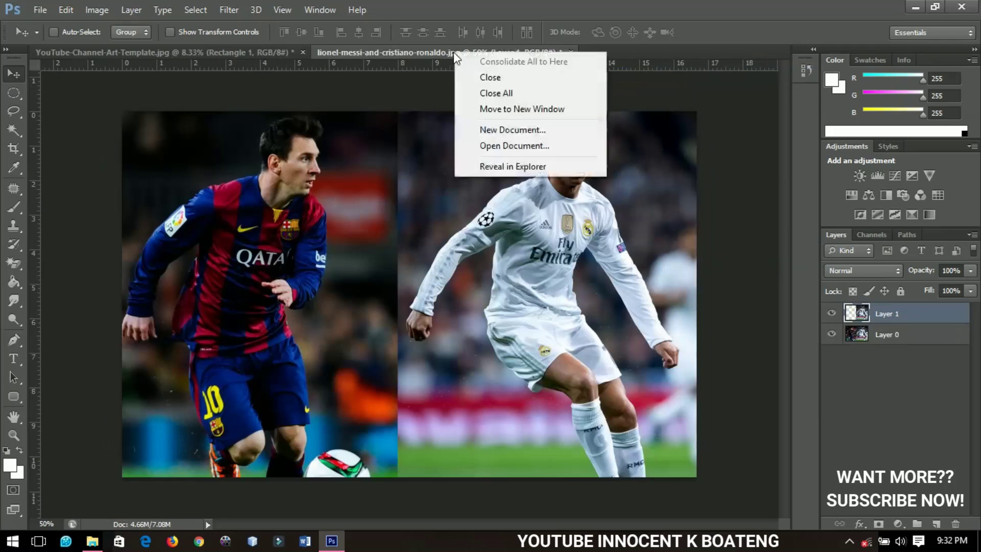
pyautogui.click(490, 77)
pyautogui.click(476, 207)
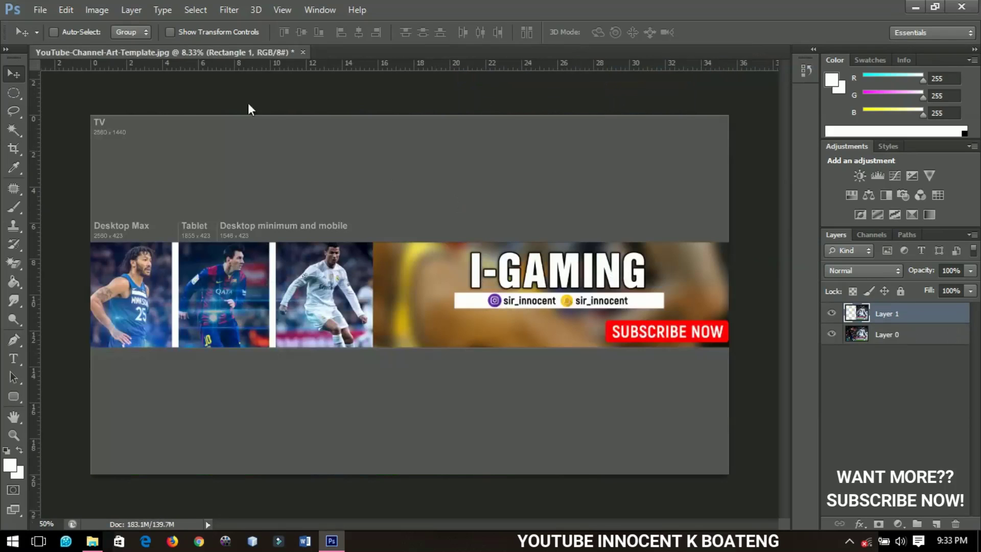